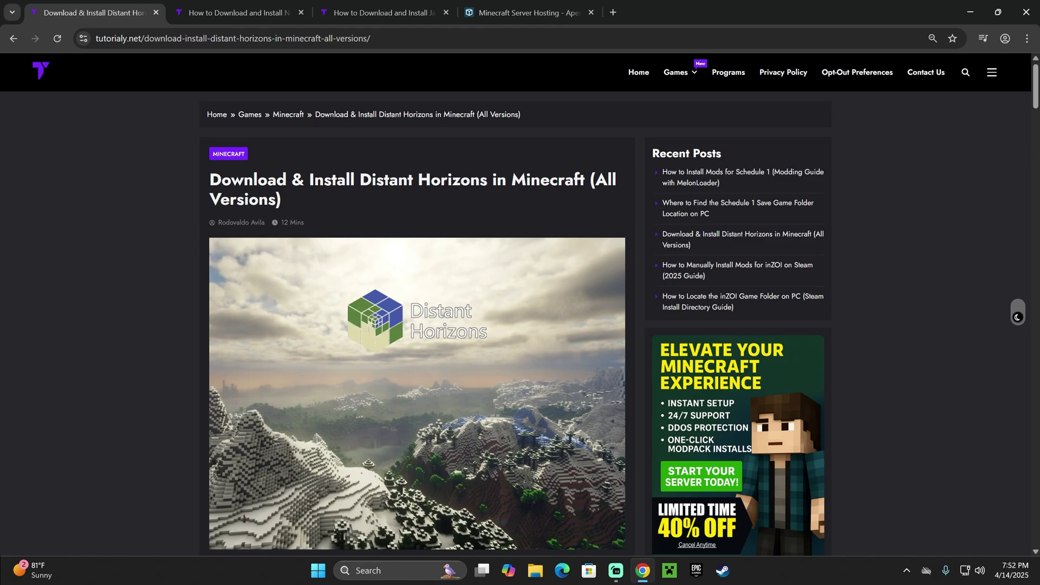
- Look through the Distant Horizons guide, covering its mod download, installation and usage sections
{"action": "scroll", "coordinate": [485, 220], "scroll_direction": "down", "scroll_amount": 20}
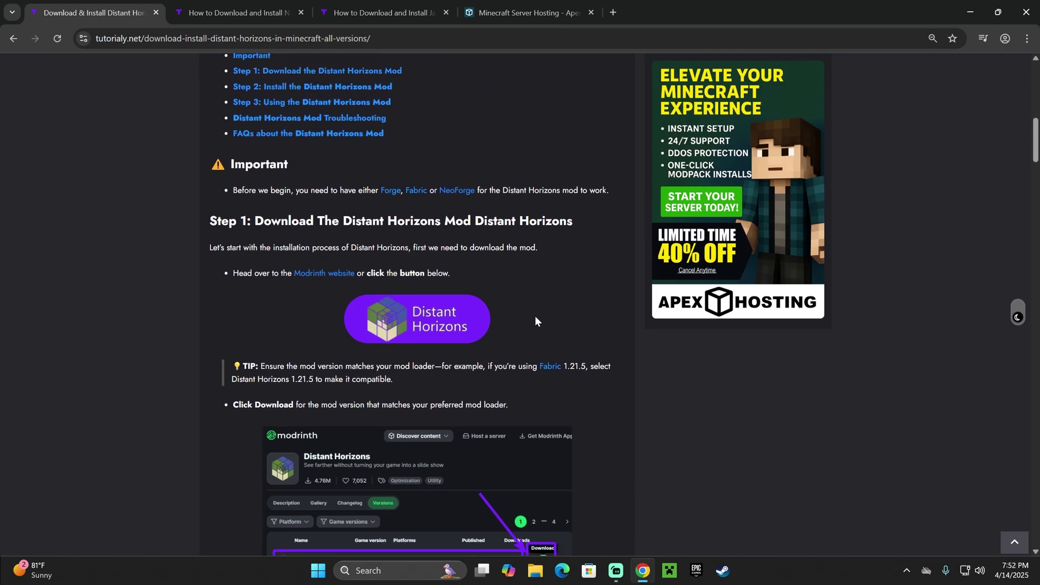
{"action": "scroll", "coordinate": [575, 355], "scroll_direction": "down", "scroll_amount": 8}
{"action": "scroll", "coordinate": [585, 369], "scroll_direction": "up", "scroll_amount": 18}
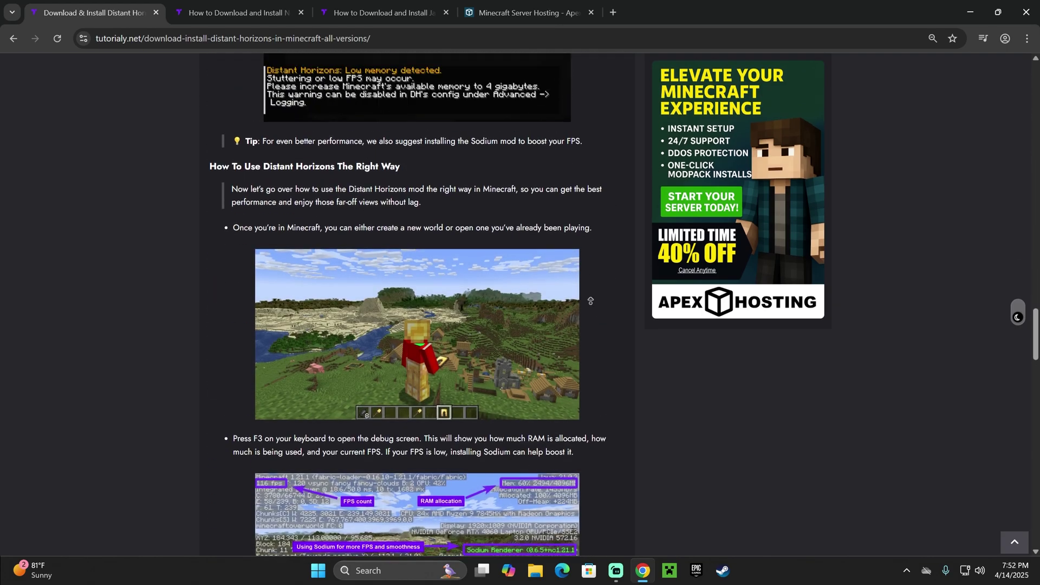
{"action": "scroll", "coordinate": [575, 327], "scroll_direction": "up", "scroll_amount": 20}
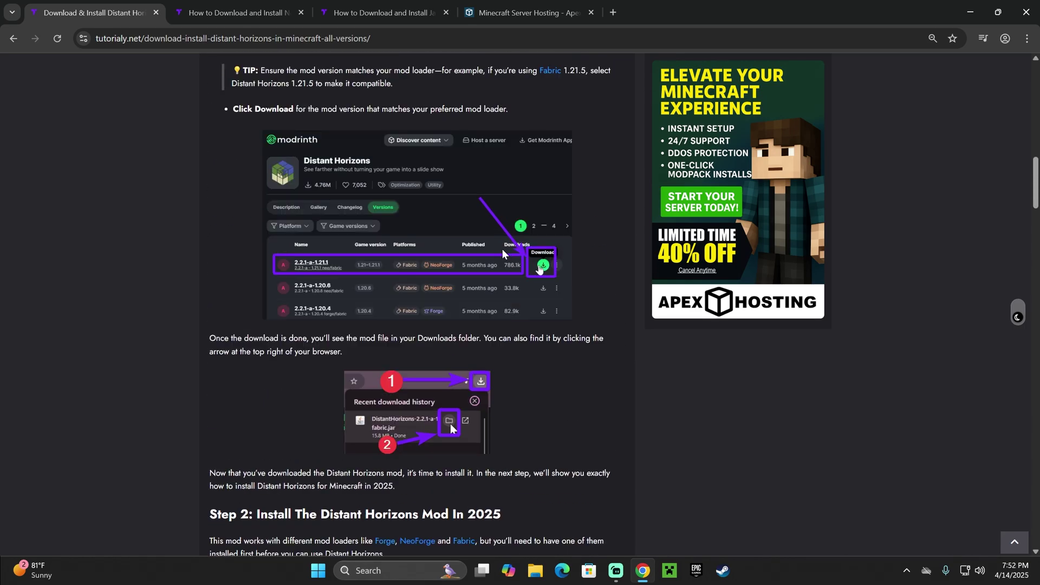
{"action": "scroll", "coordinate": [488, 211], "scroll_direction": "up", "scroll_amount": 10}
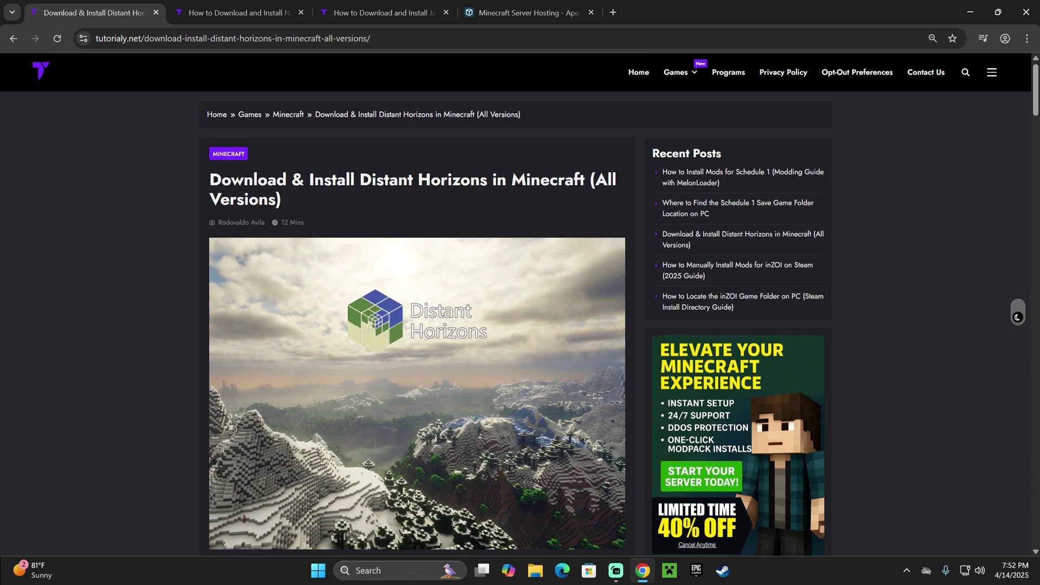
{"action": "left_click_drag", "start_coordinate": [510, 179], "coordinate": [244, 179]}
{"action": "left_click", "coordinate": [468, 264]}
{"action": "scroll", "coordinate": [469, 264], "scroll_direction": "down", "scroll_amount": 12}
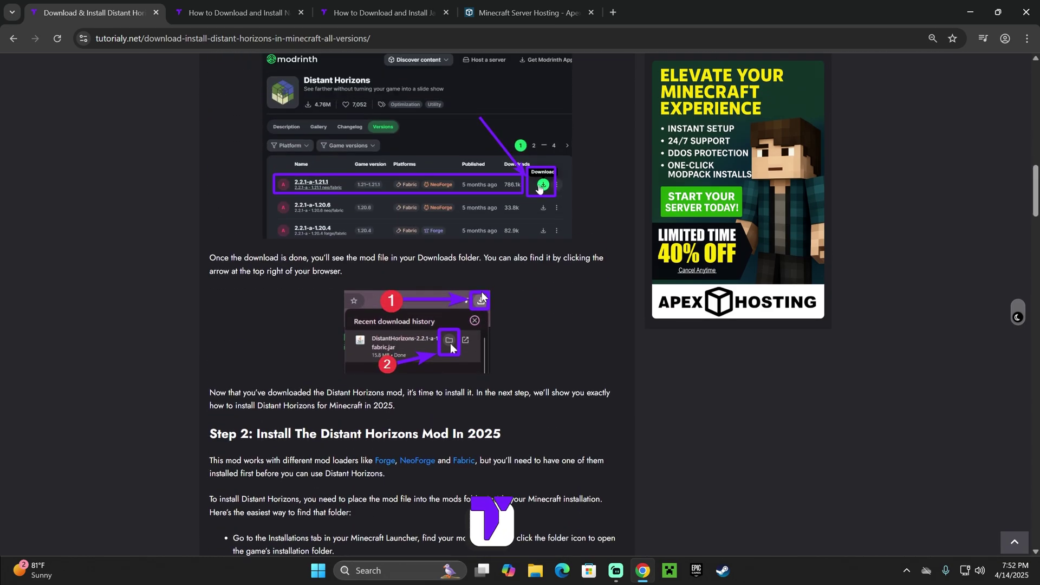
- Follow the guide to the mod's Modrinth versions page, filter by game version 1.21.5 and download Distant Horizons 2.3.2-b-1.21.5
{"action": "scroll", "coordinate": [489, 282], "scroll_direction": "up", "scroll_amount": 4}
{"action": "scroll", "coordinate": [511, 293], "scroll_direction": "up", "scroll_amount": 3}
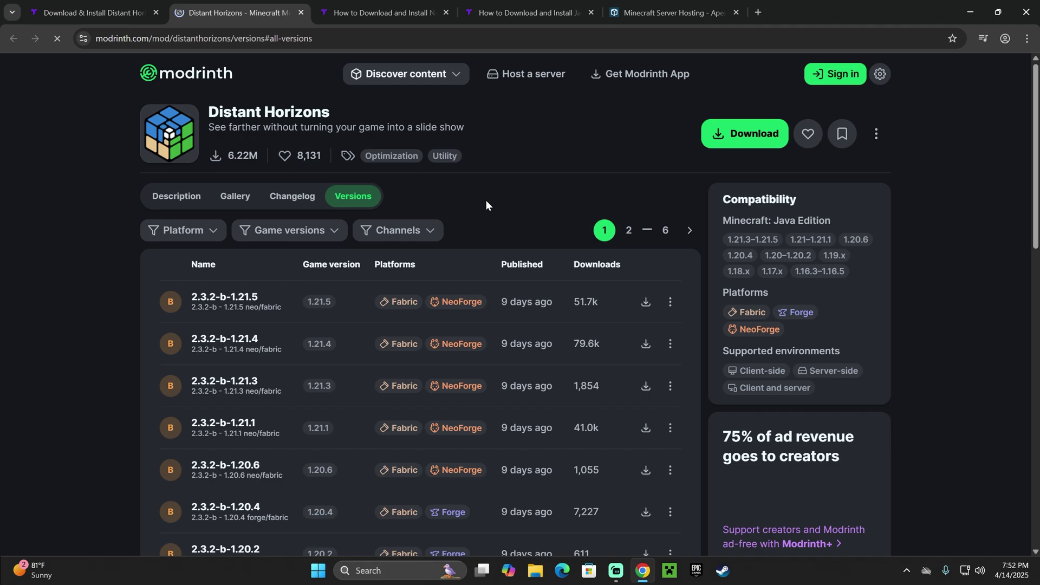
{"action": "left_click", "coordinate": [328, 232]}
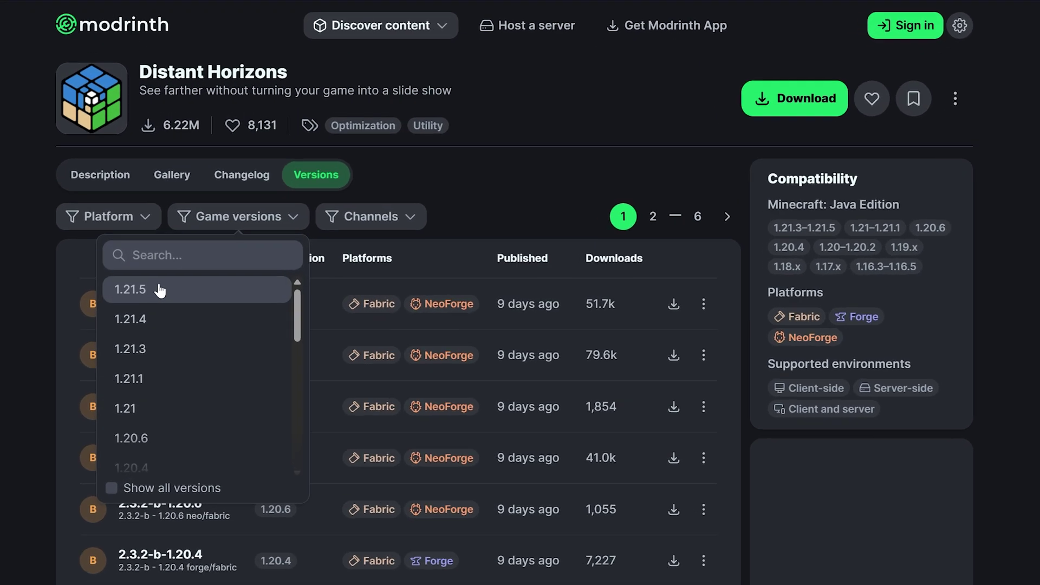
{"action": "left_click", "coordinate": [211, 290]}
{"action": "left_click", "coordinate": [682, 198]}
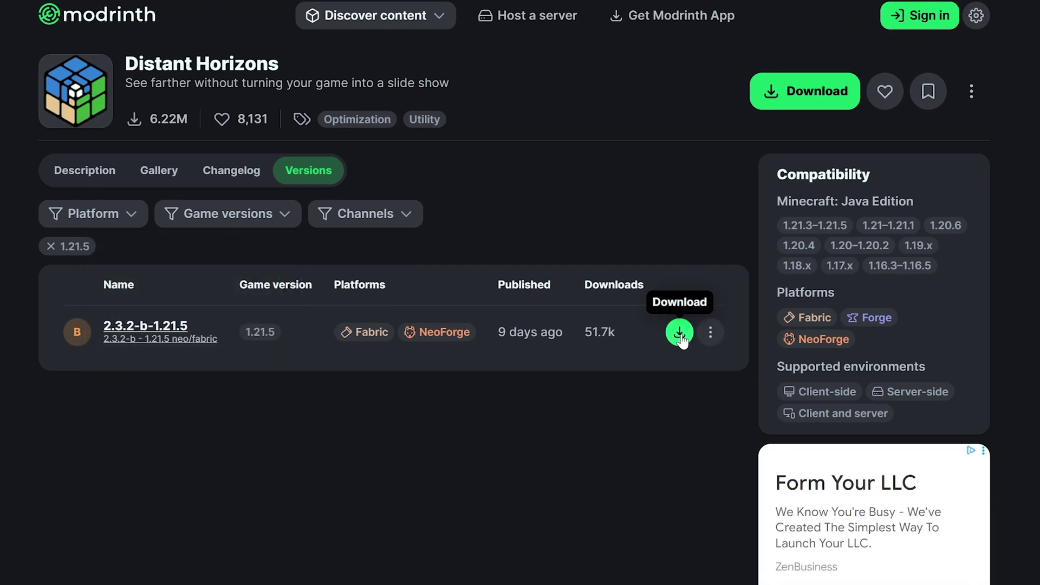
{"action": "left_click", "coordinate": [679, 331]}
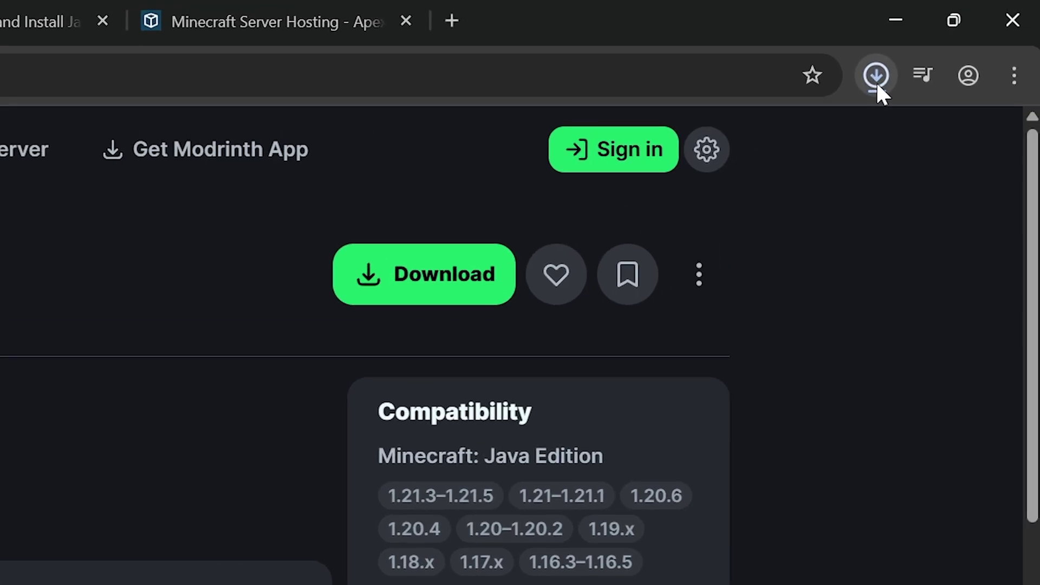
- Shrink the browser window and place the downloaded Distant Horizons jar from the recent downloads on the empty desktop area
{"action": "left_click", "coordinate": [924, 49]}
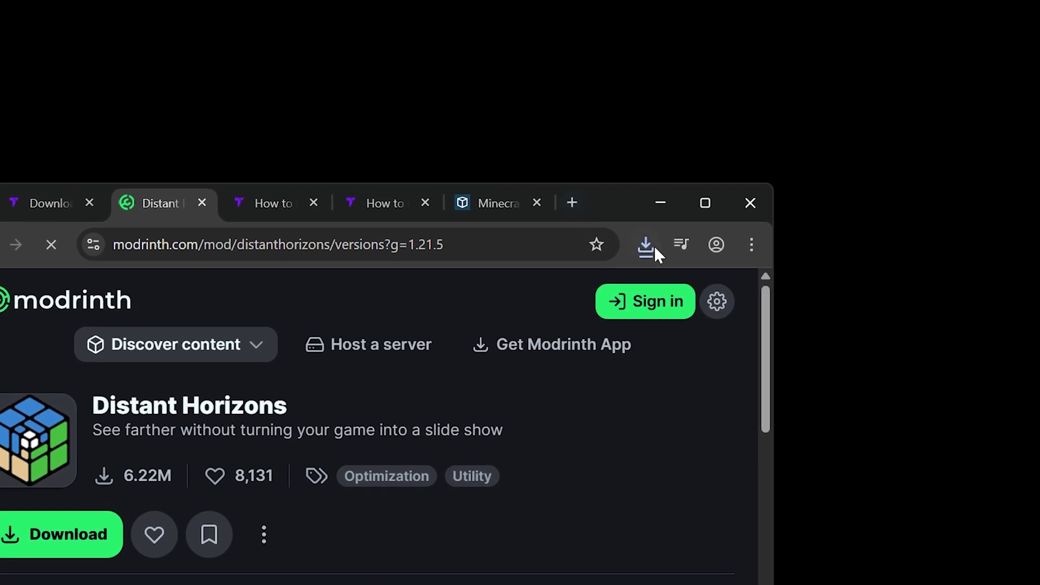
{"action": "left_click", "coordinate": [653, 246]}
{"action": "left_click_drag", "start_coordinate": [437, 328], "coordinate": [764, 82]}
{"action": "left_click_drag", "start_coordinate": [592, 204], "coordinate": [582, 235]}
{"action": "left_click_drag", "start_coordinate": [43, 49], "coordinate": [732, 144]}
{"action": "left_click_drag", "start_coordinate": [464, 239], "coordinate": [490, 59]}
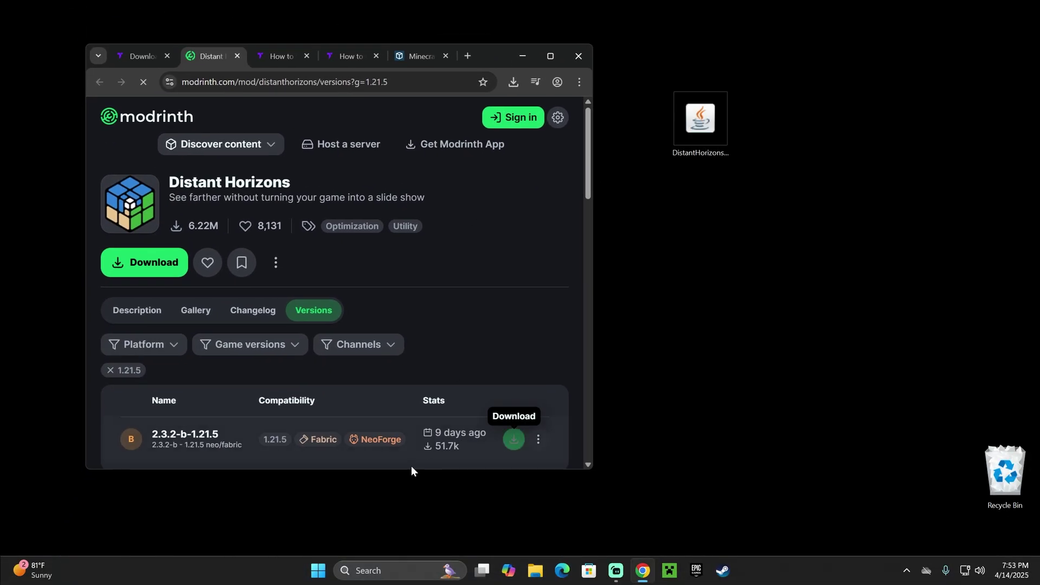
{"action": "left_click", "coordinate": [683, 140]}
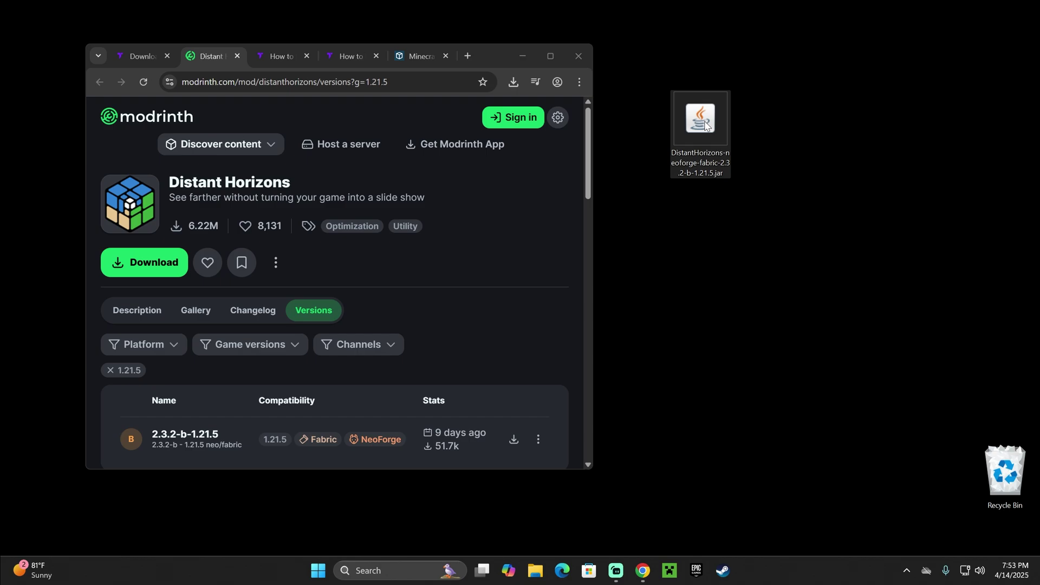
{"action": "left_click", "coordinate": [800, 135]}
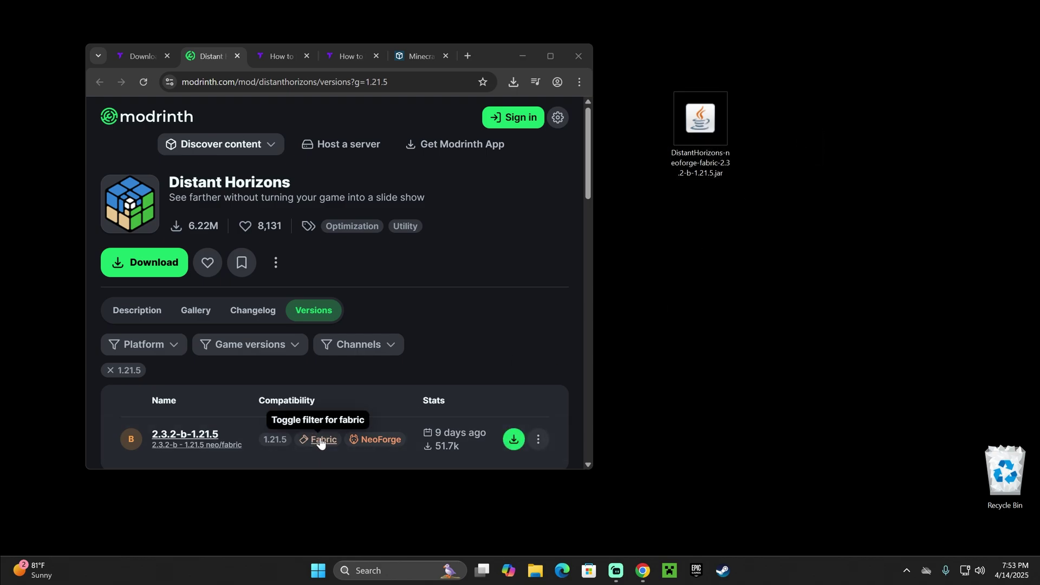
{"action": "left_click_drag", "start_coordinate": [705, 122], "coordinate": [704, 208]}
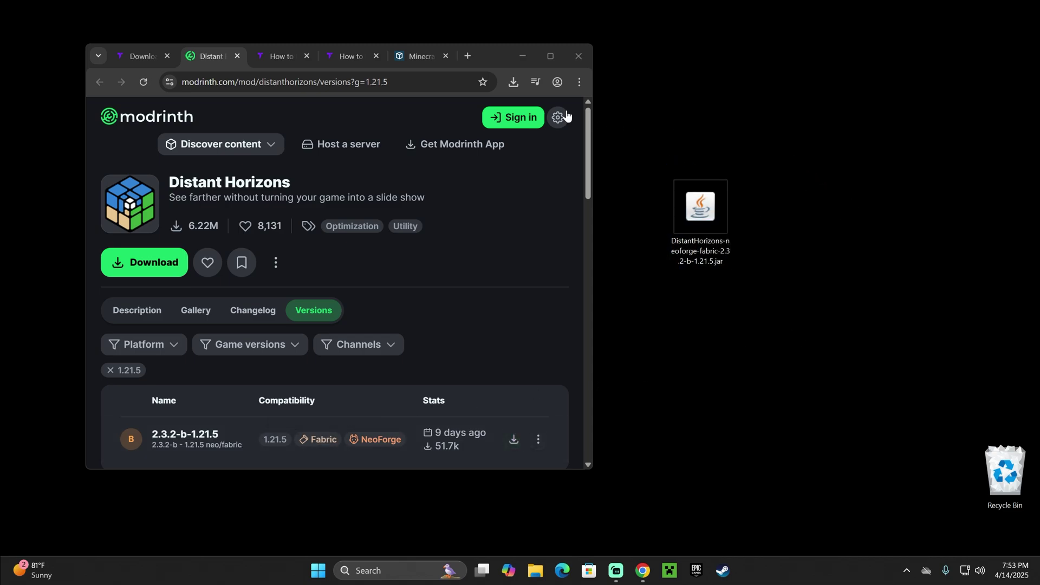
- Maximize the browser and examine the NeoForge guide's requirements, download and installation sections, checking back with the Distant Horizons mod page
{"action": "left_click", "coordinate": [551, 57]}
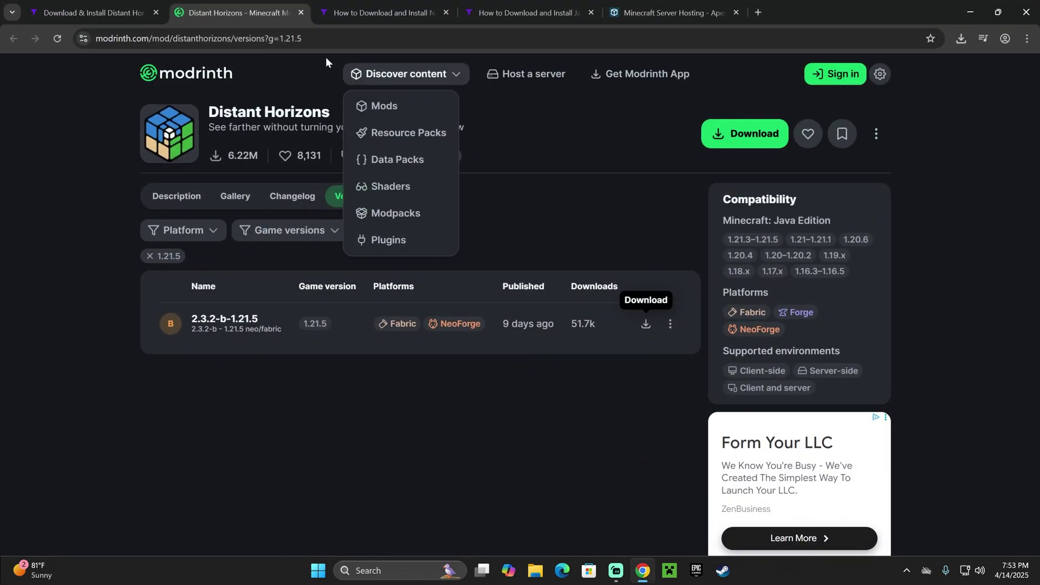
{"action": "left_click", "coordinate": [386, 13]}
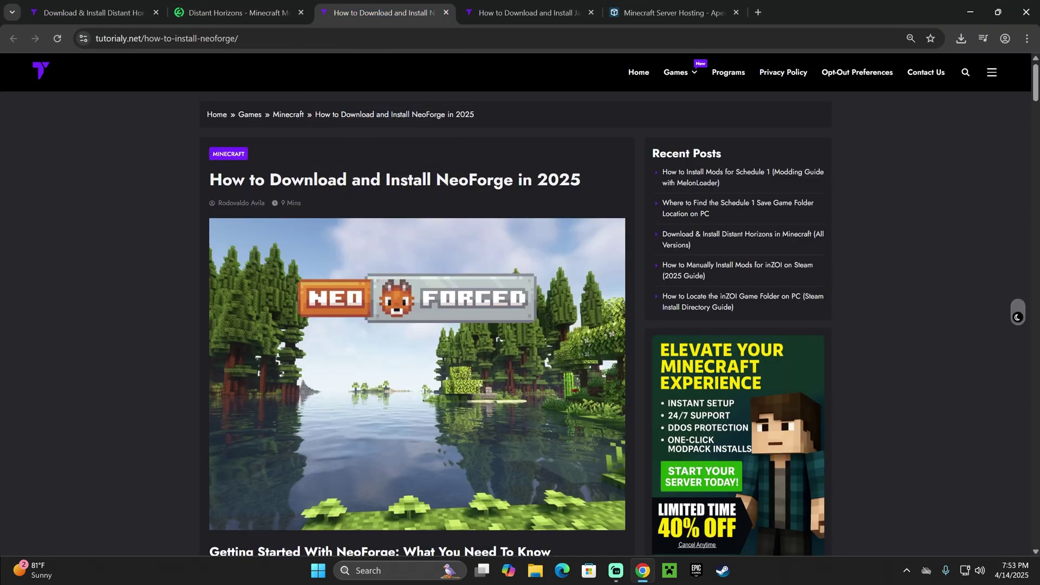
{"action": "left_click_drag", "start_coordinate": [436, 179], "coordinate": [495, 179]}
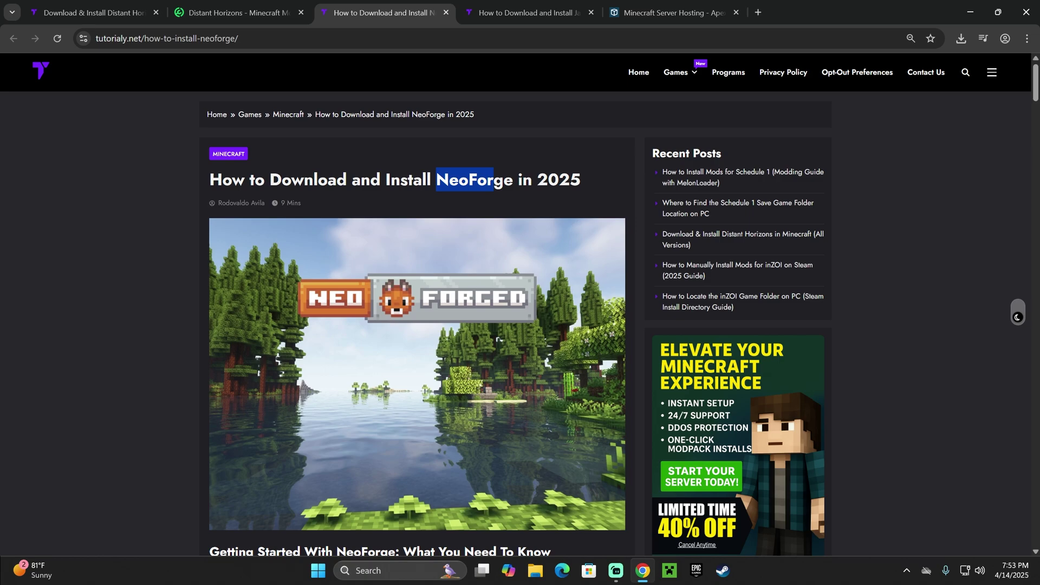
{"action": "left_click", "coordinate": [509, 181]}
{"action": "left_click", "coordinate": [273, 13]}
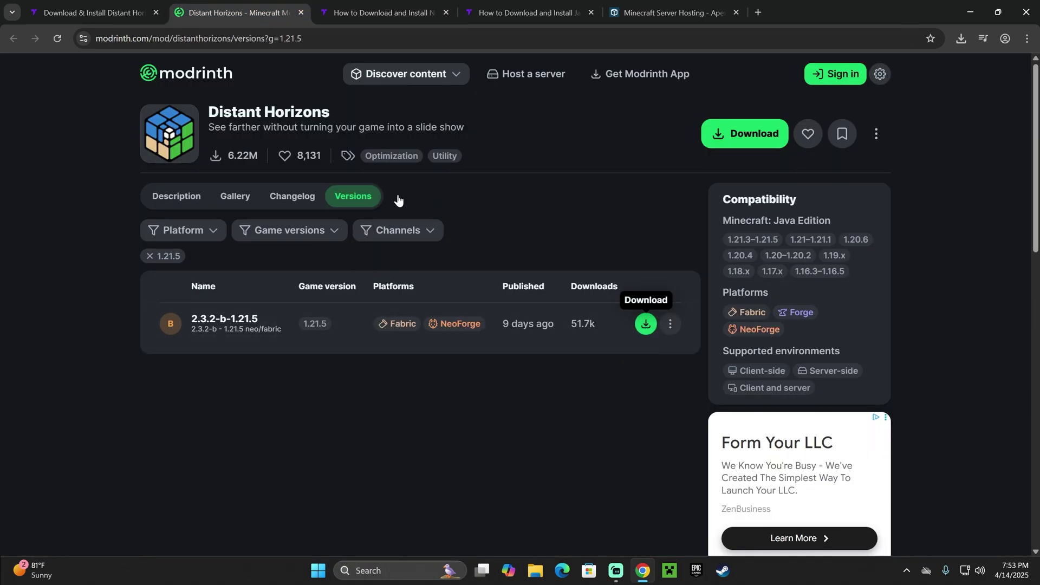
{"action": "left_click", "coordinate": [355, 17]}
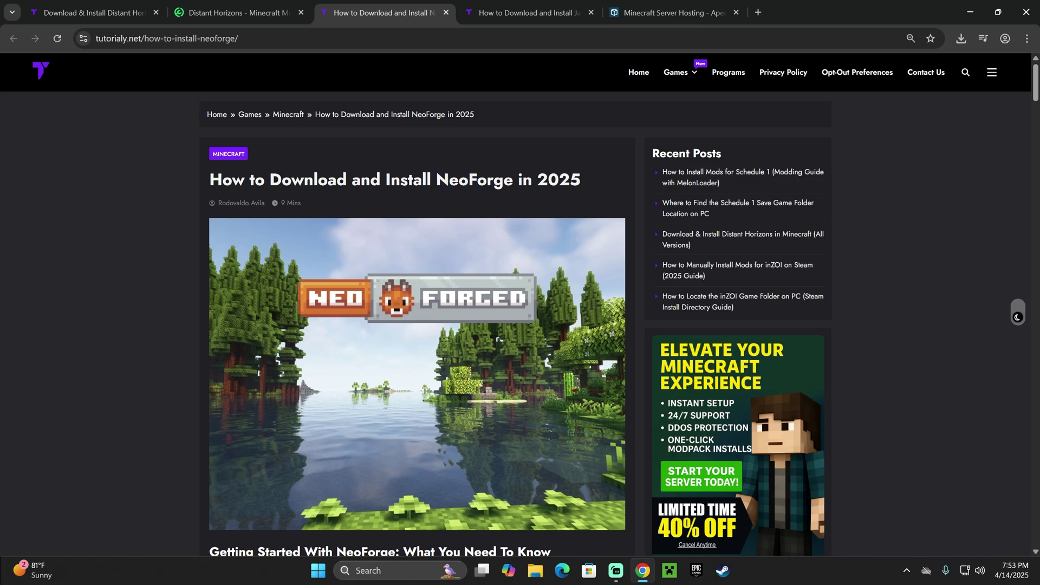
{"action": "scroll", "coordinate": [470, 193], "scroll_direction": "down", "scroll_amount": 12}
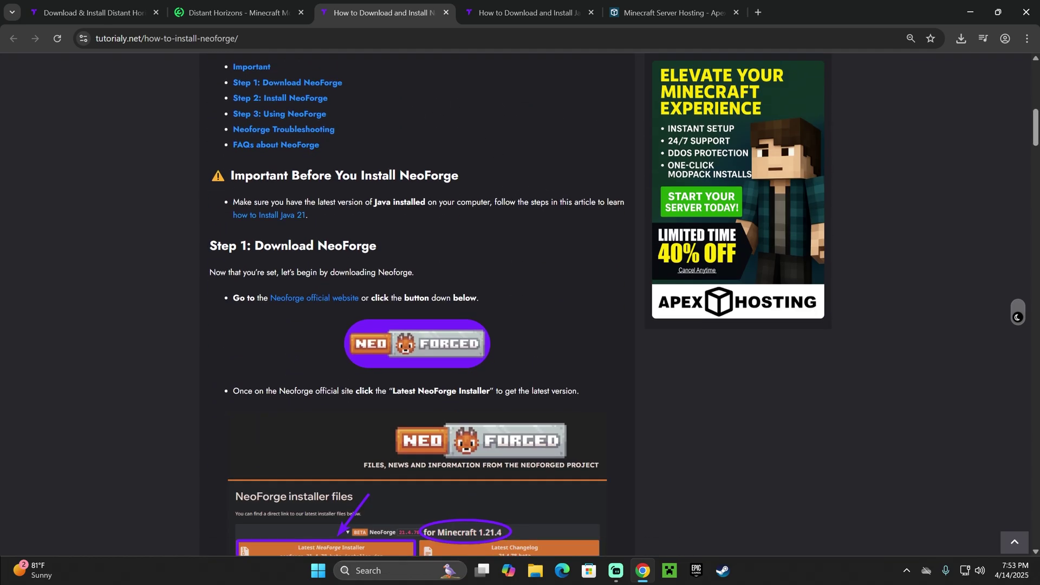
{"action": "scroll", "coordinate": [457, 230], "scroll_direction": "down", "scroll_amount": 10}
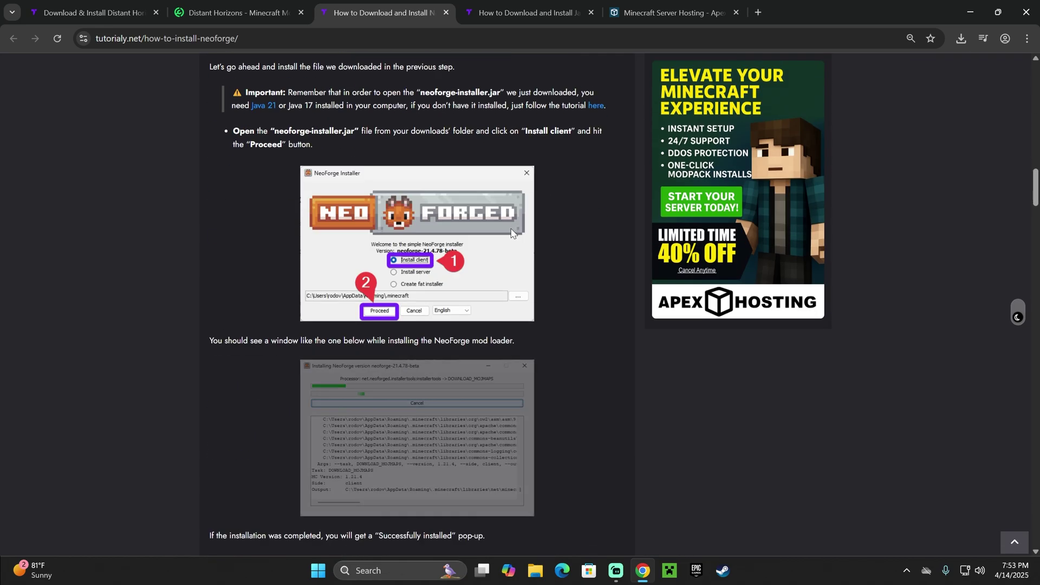
- Go from the guide to the NeoForged site's other versions and download the NeoForge 21.5.39-beta installer for Minecraft 1.21.5
{"action": "scroll", "coordinate": [512, 245], "scroll_direction": "up", "scroll_amount": 8}
{"action": "scroll", "coordinate": [522, 226], "scroll_direction": "up", "scroll_amount": 2}
{"action": "left_click_drag", "start_coordinate": [210, 185], "coordinate": [229, 185]}
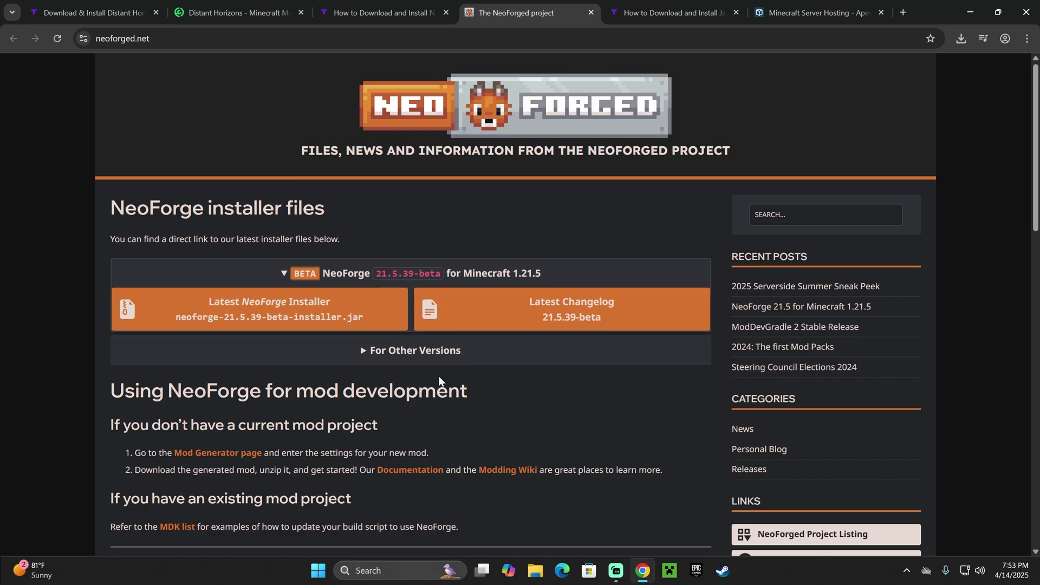
{"action": "left_click", "coordinate": [420, 352]}
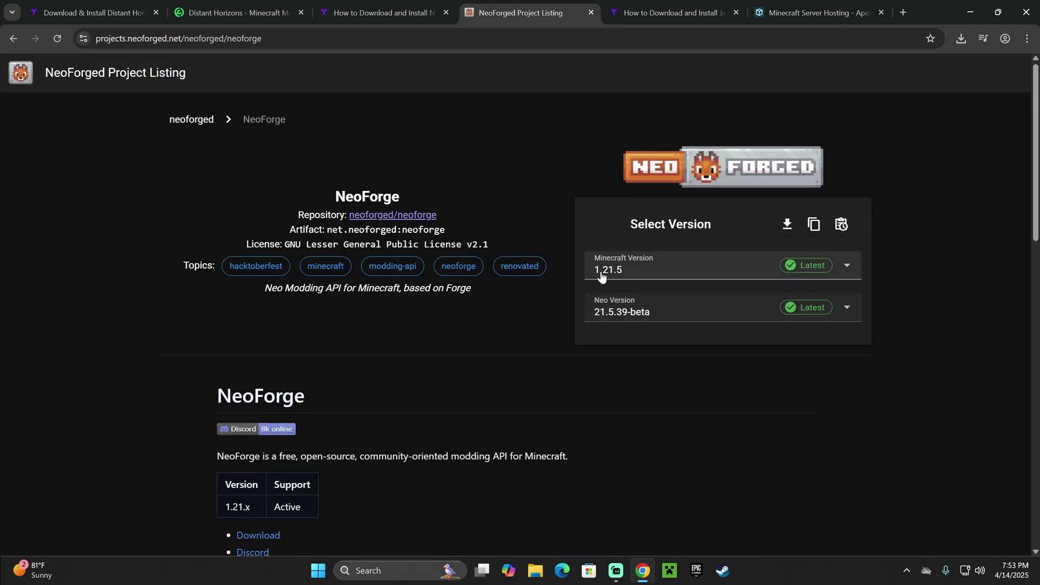
{"action": "left_click", "coordinate": [678, 277]}
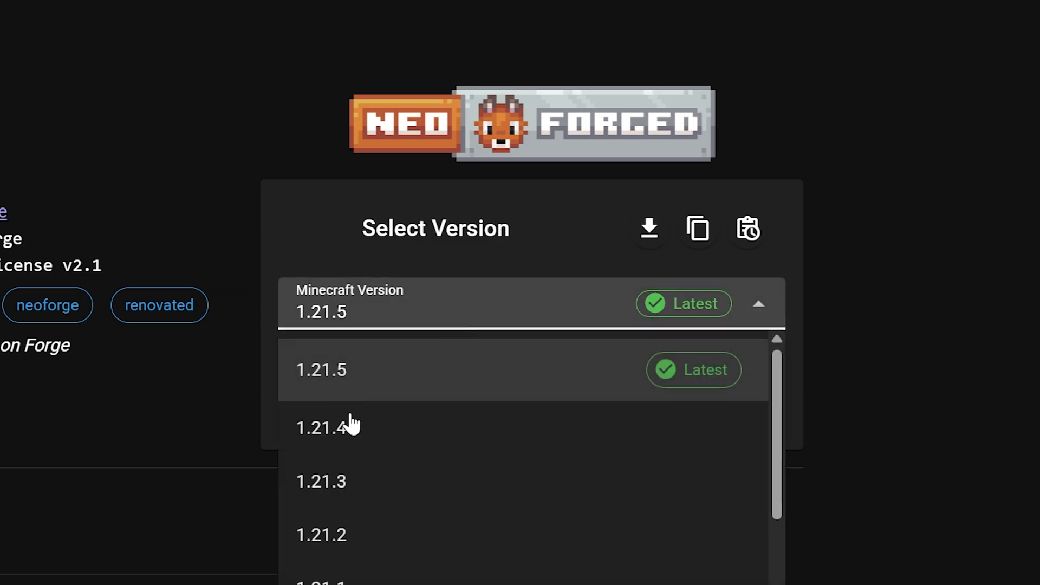
{"action": "left_click", "coordinate": [518, 294]}
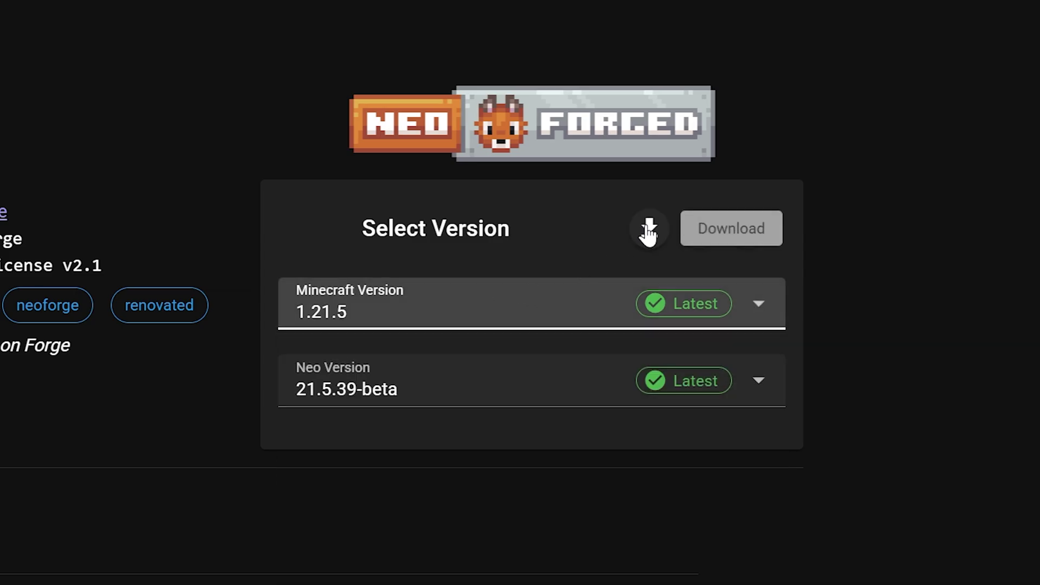
{"action": "left_click", "coordinate": [650, 229]}
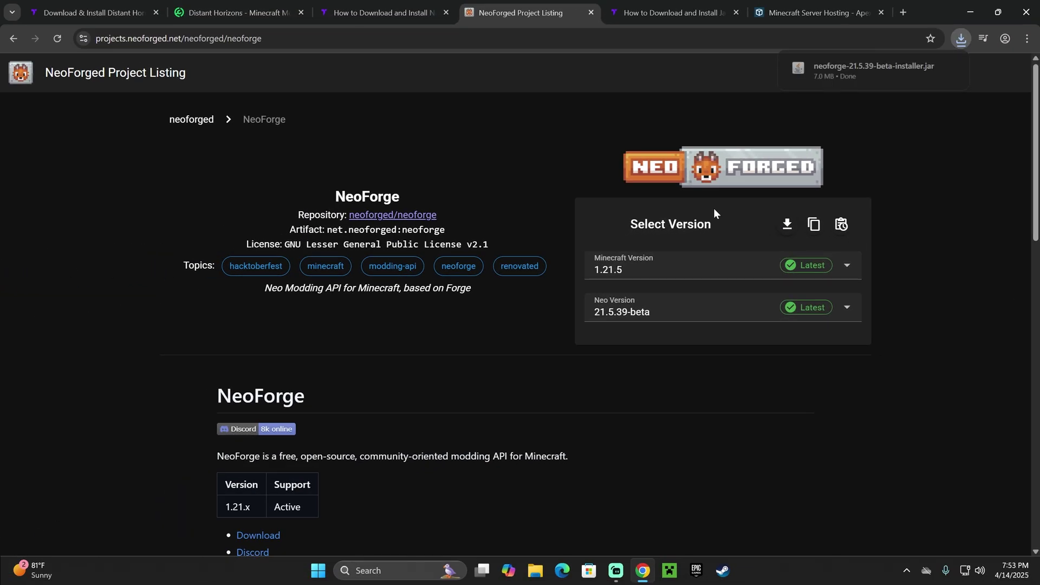
- Copy the downloaded NeoForge installer to the desktop, minimize the browser and place the Distant Horizons jar beside the installer
{"action": "left_click", "coordinate": [999, 12]}
{"action": "left_click", "coordinate": [499, 281]}
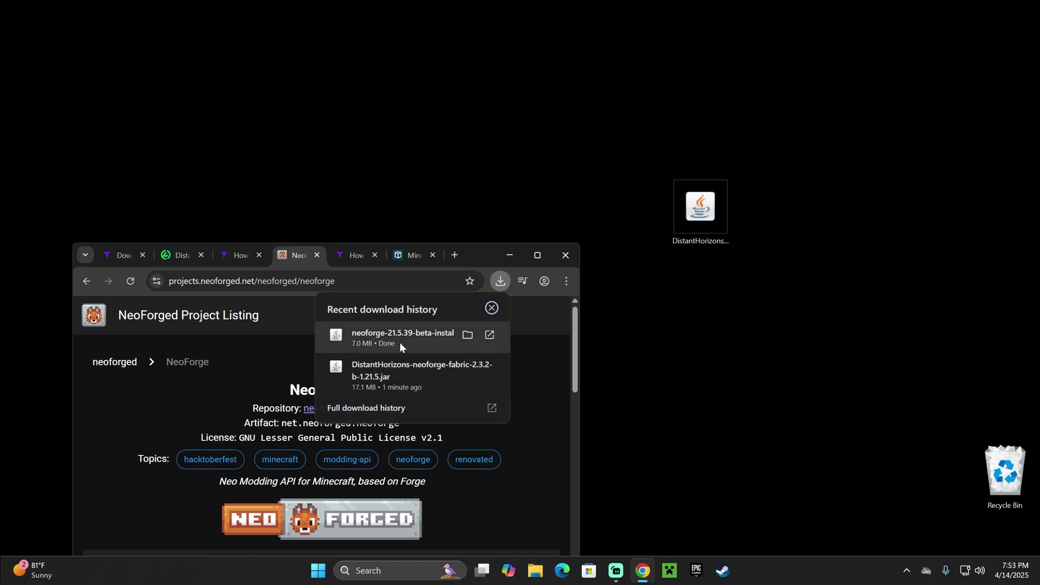
{"action": "left_click_drag", "start_coordinate": [398, 340], "coordinate": [599, 242]}
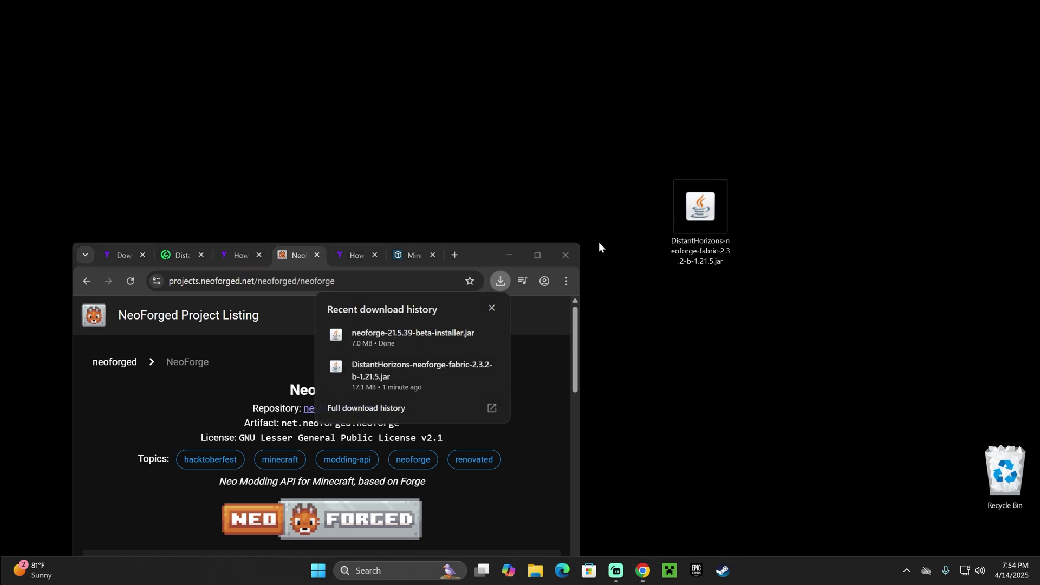
{"action": "left_click", "coordinate": [509, 254]}
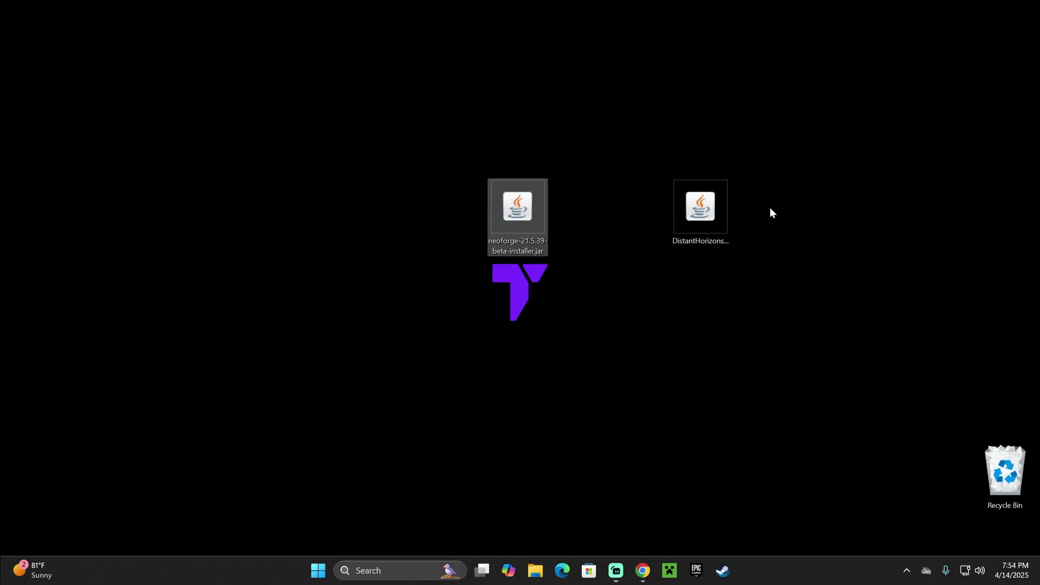
{"action": "left_click_drag", "start_coordinate": [720, 214], "coordinate": [607, 217]}
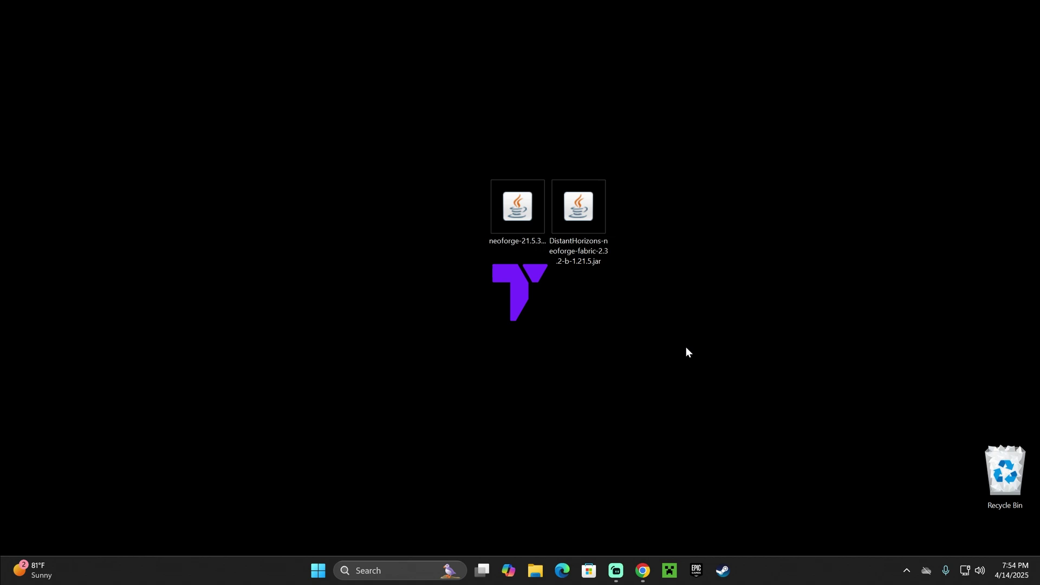
- Run the NeoForge 21.5.39-beta installer from the desktop and start the installation with the Install client option
{"action": "left_click", "coordinate": [516, 206]}
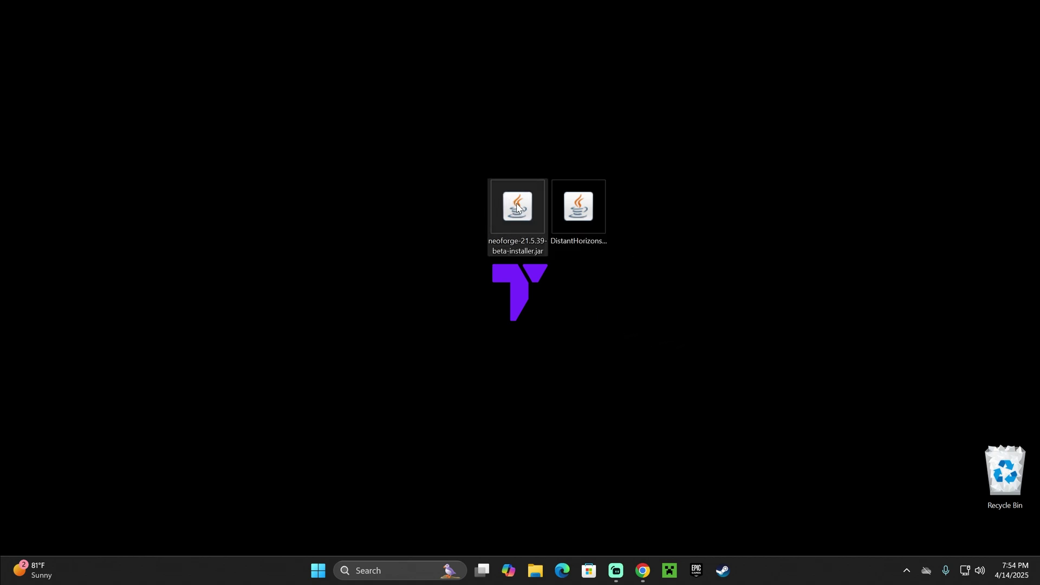
{"action": "double_click", "coordinate": [523, 248]}
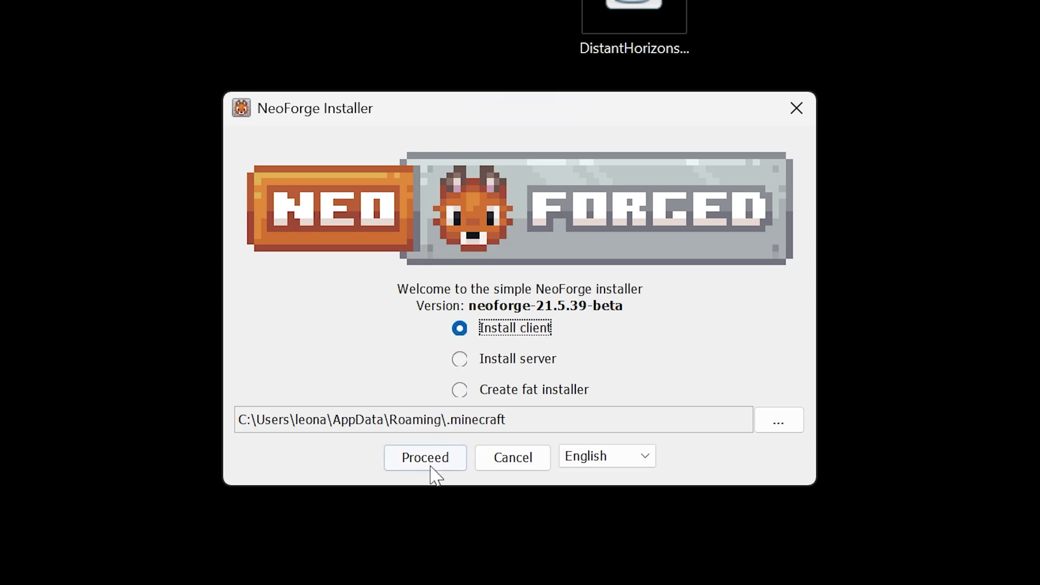
{"action": "left_click", "coordinate": [431, 465]}
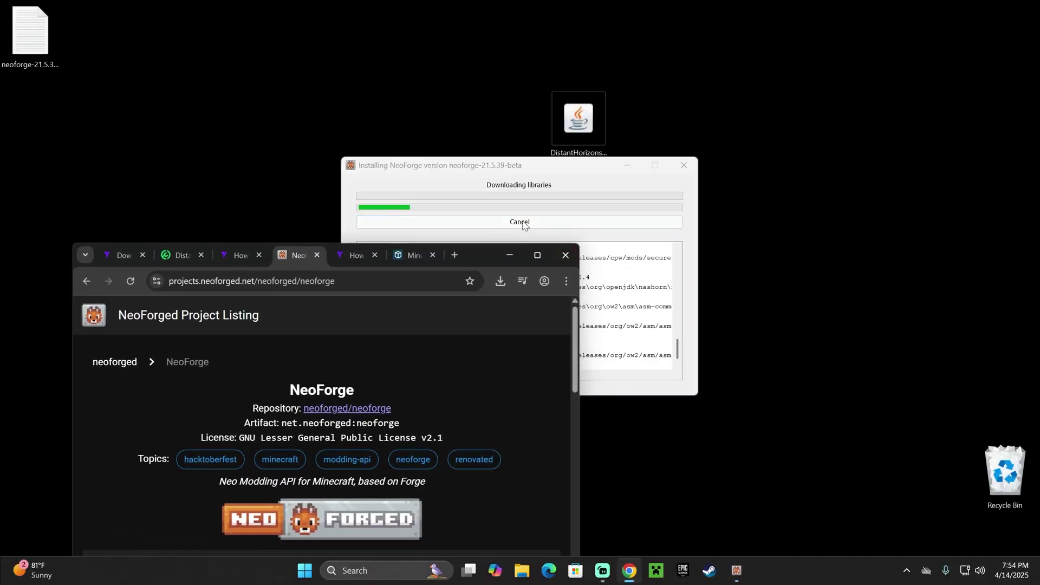
- Maximize the browser and look through the Java 21 guide's download and installation instructions
{"action": "left_click", "coordinate": [536, 251]}
{"action": "left_click", "coordinate": [657, 21]}
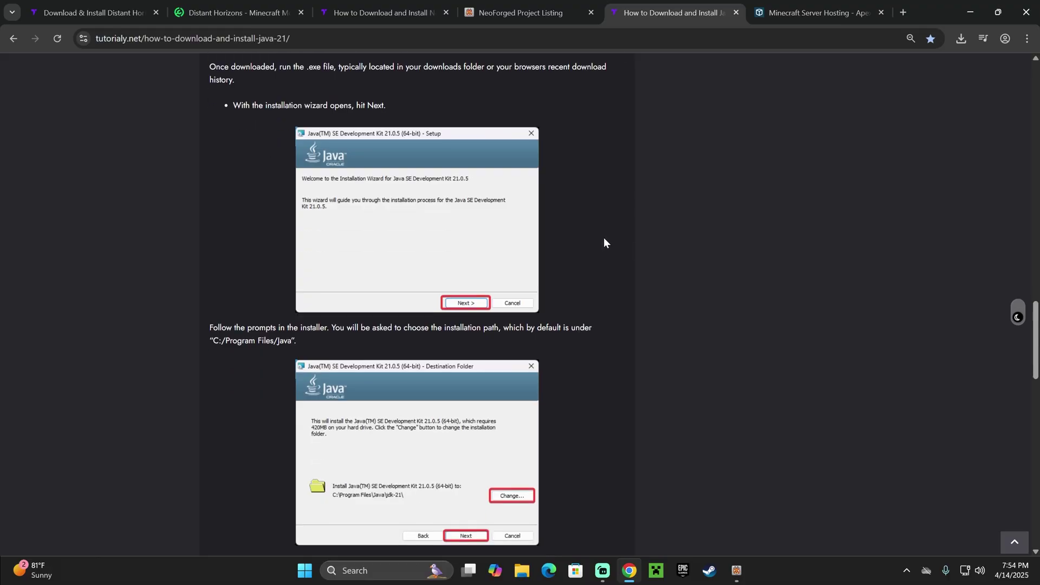
{"action": "scroll", "coordinate": [603, 239], "scroll_direction": "down", "scroll_amount": 8}
{"action": "scroll", "coordinate": [647, 216], "scroll_direction": "up", "scroll_amount": 8}
{"action": "scroll", "coordinate": [560, 230], "scroll_direction": "up", "scroll_amount": 10}
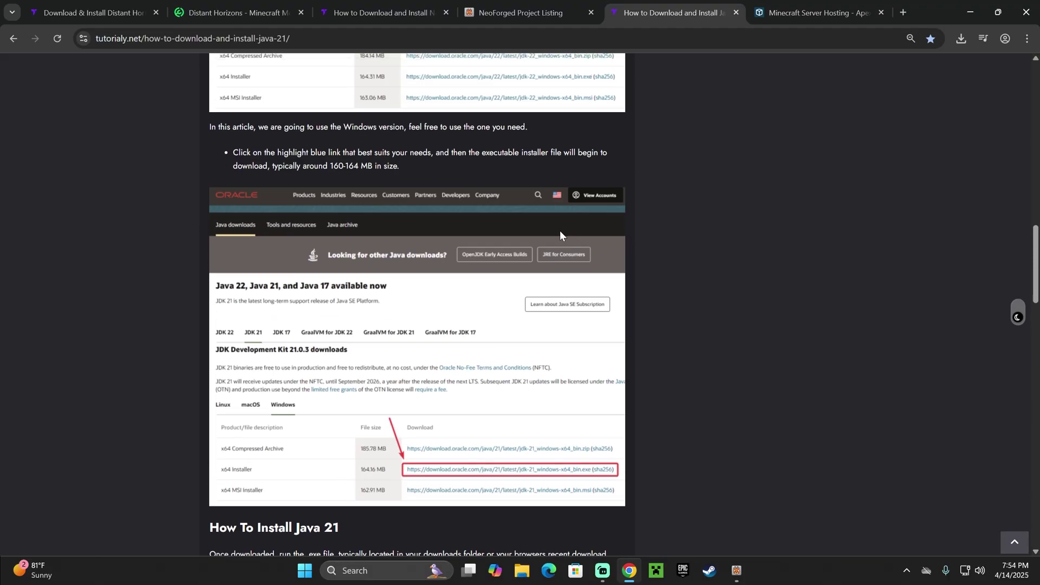
- Read the rest of the Java 21 guide, minimize the browser and acknowledge the completed NeoForge installation
{"action": "scroll", "coordinate": [539, 347], "scroll_direction": "down", "scroll_amount": 9}
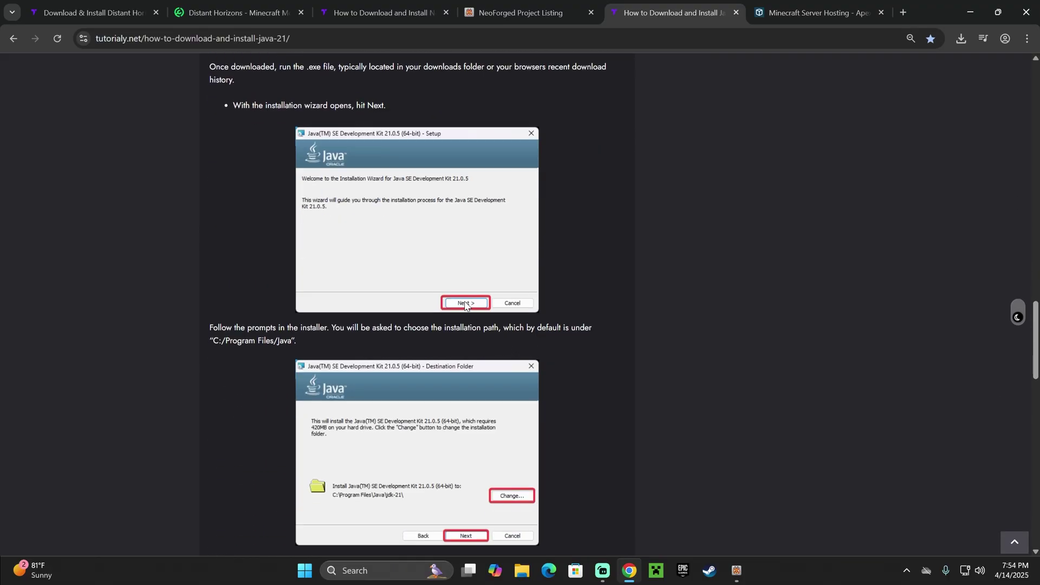
{"action": "scroll", "coordinate": [465, 305], "scroll_direction": "down", "scroll_amount": 8}
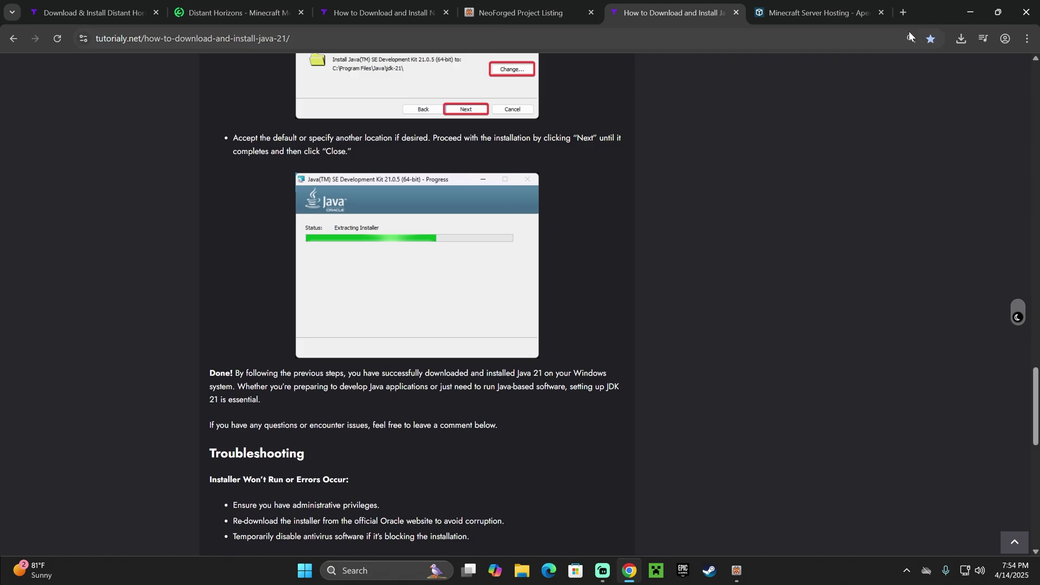
{"action": "left_click", "coordinate": [971, 12]}
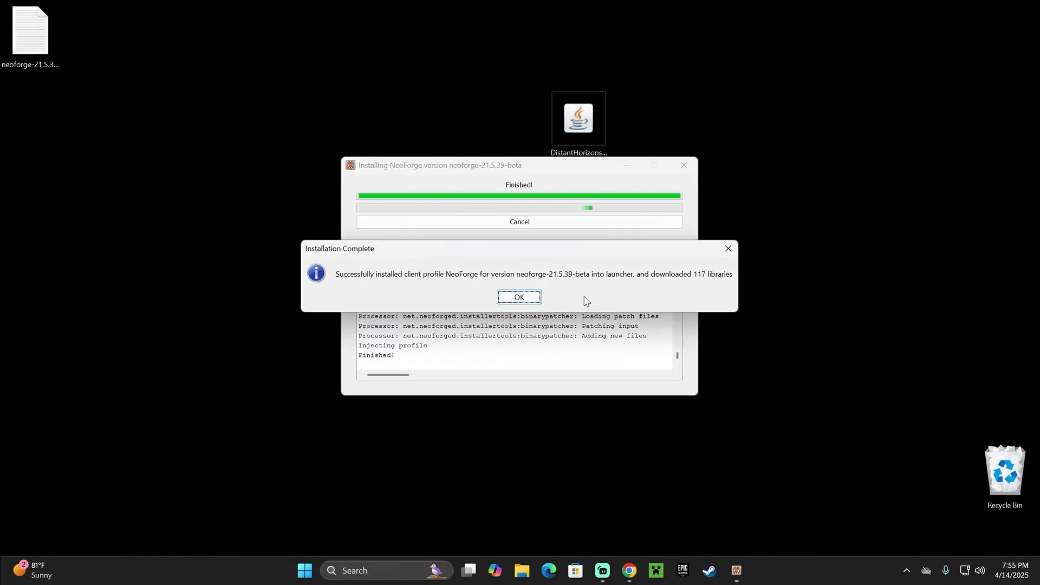
{"action": "left_click", "coordinate": [534, 298]}
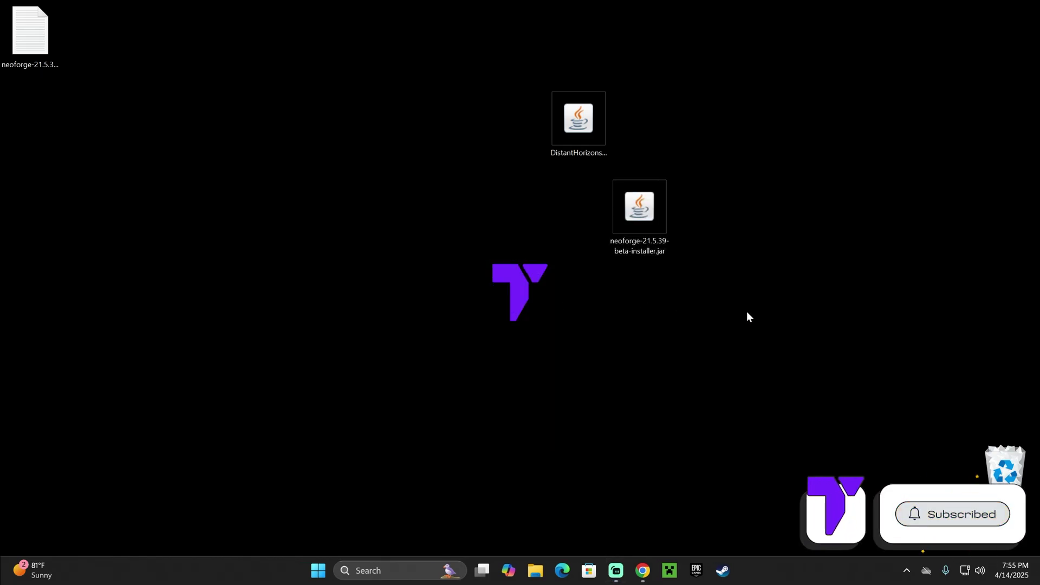
- Delete the NeoForge installer and its log file from the desktop, keeping the Distant Horizons jar, and launch the Minecraft Launcher
{"action": "left_click_drag", "start_coordinate": [740, 306], "coordinate": [629, 231]}
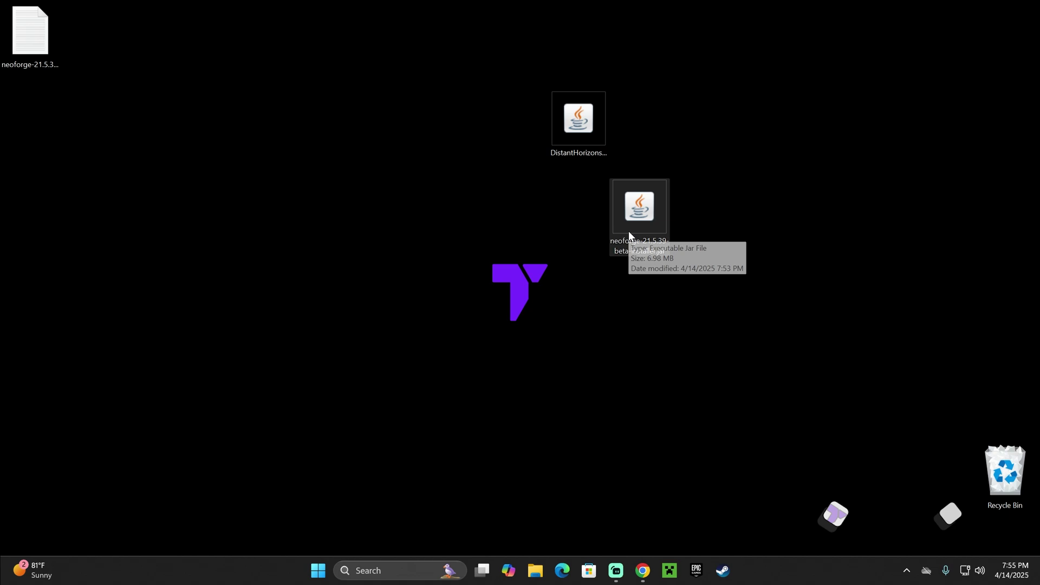
{"action": "key", "text": "Delete"}
{"action": "left_click_drag", "start_coordinate": [162, 61], "coordinate": [29, 28]}
{"action": "key", "text": "Delete"}
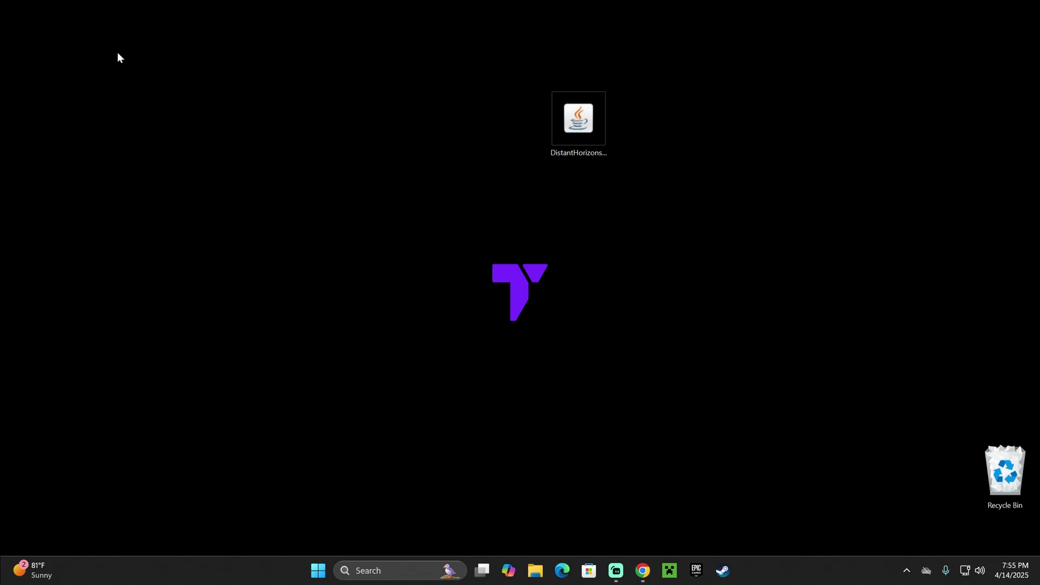
{"action": "left_click_drag", "start_coordinate": [578, 121], "coordinate": [455, 211]}
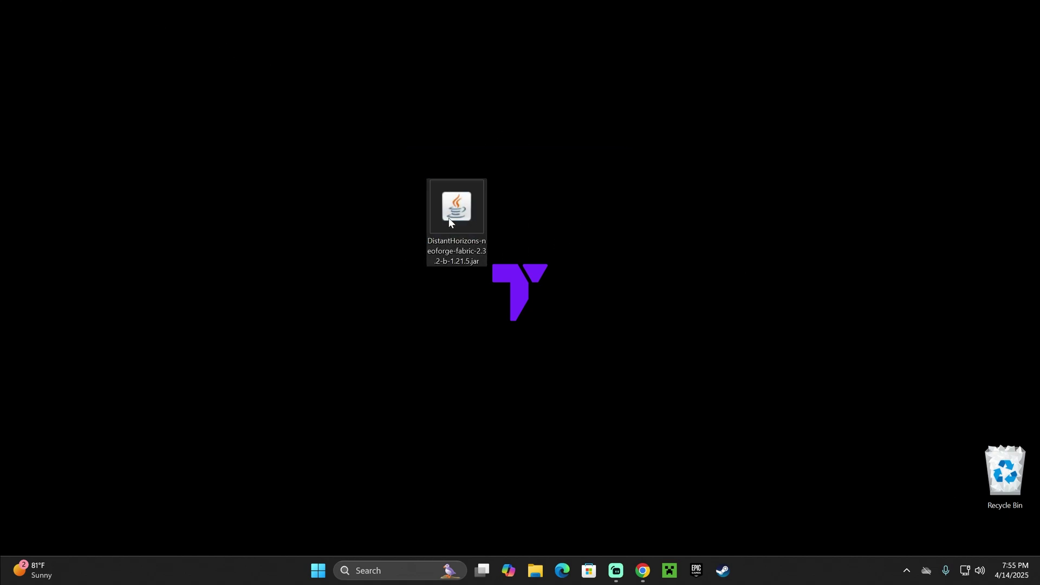
{"action": "left_click", "coordinate": [667, 574]}
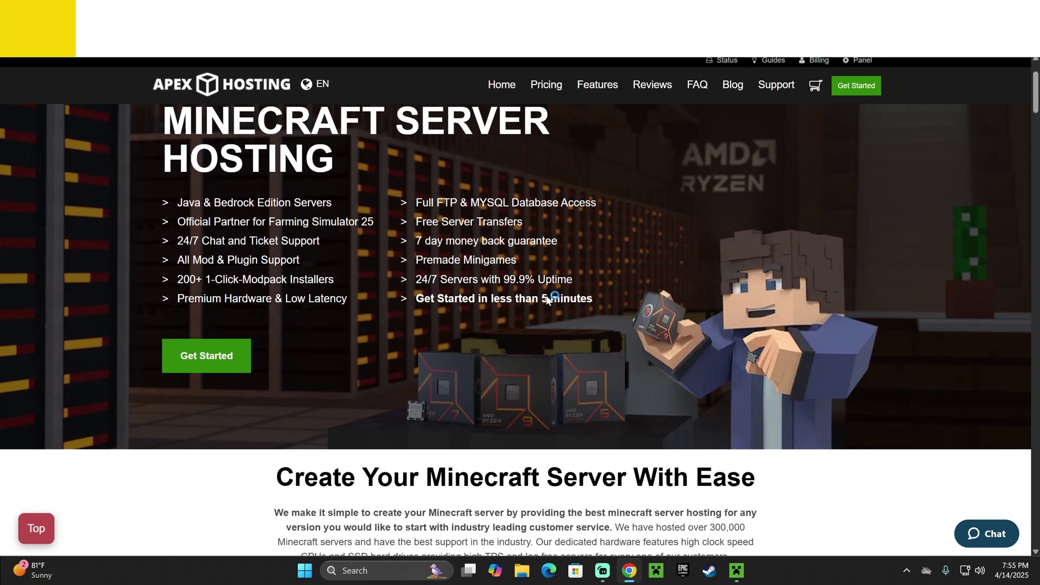
{"action": "scroll", "coordinate": [629, 295], "scroll_direction": "down", "scroll_amount": 10}
{"action": "scroll", "coordinate": [704, 353], "scroll_direction": "up", "scroll_amount": 10}
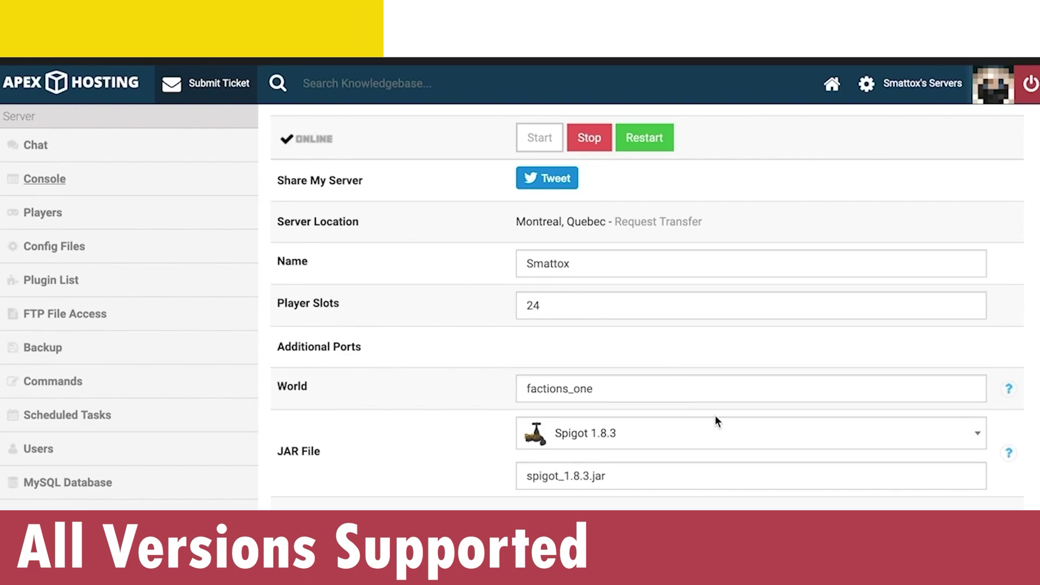
{"action": "left_click", "coordinate": [718, 431]}
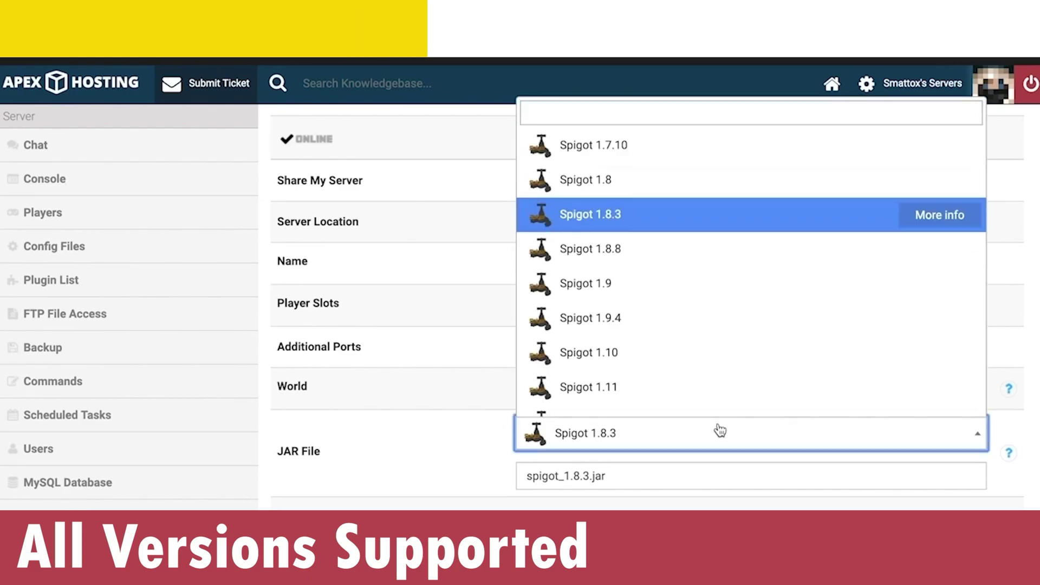
{"action": "left_click", "coordinate": [641, 260]}
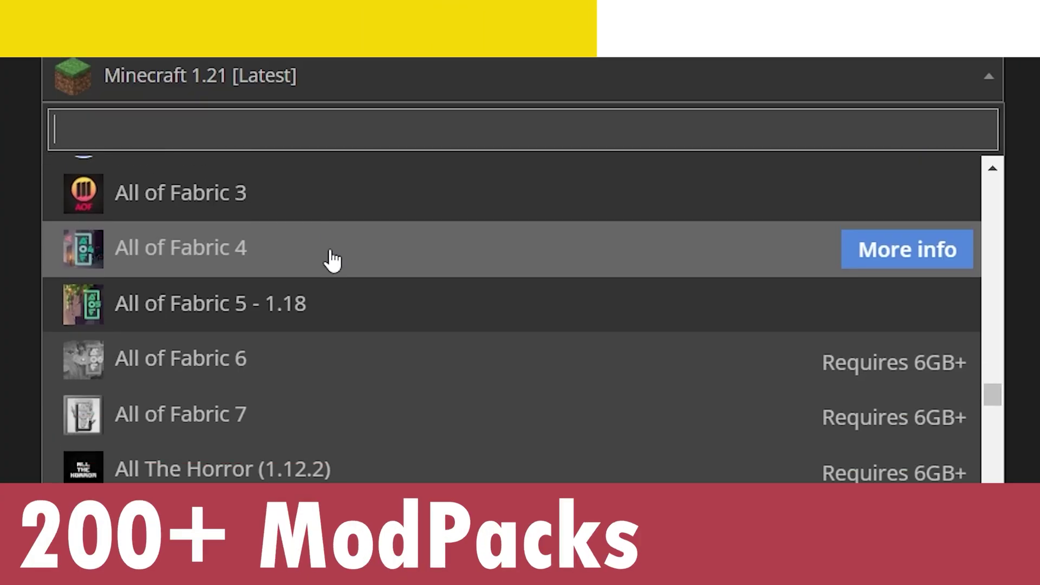
{"action": "scroll", "coordinate": [395, 251], "scroll_direction": "down", "scroll_amount": 12}
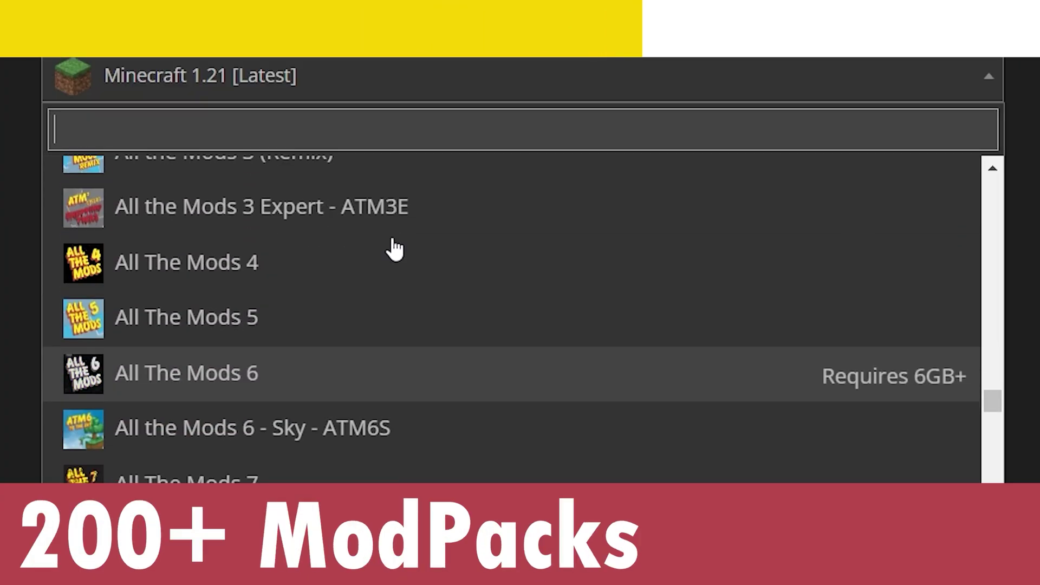
{"action": "scroll", "coordinate": [397, 249], "scroll_direction": "down", "scroll_amount": 6}
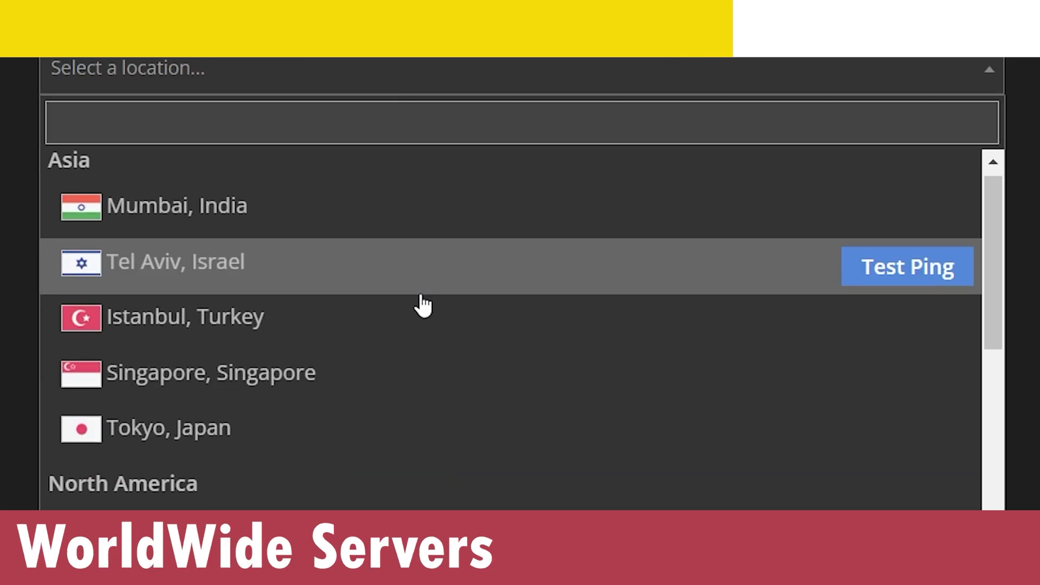
{"action": "scroll", "coordinate": [420, 302], "scroll_direction": "down", "scroll_amount": 6}
{"action": "scroll", "coordinate": [436, 282], "scroll_direction": "down", "scroll_amount": 4}
{"action": "scroll", "coordinate": [496, 417], "scroll_direction": "up", "scroll_amount": 5}
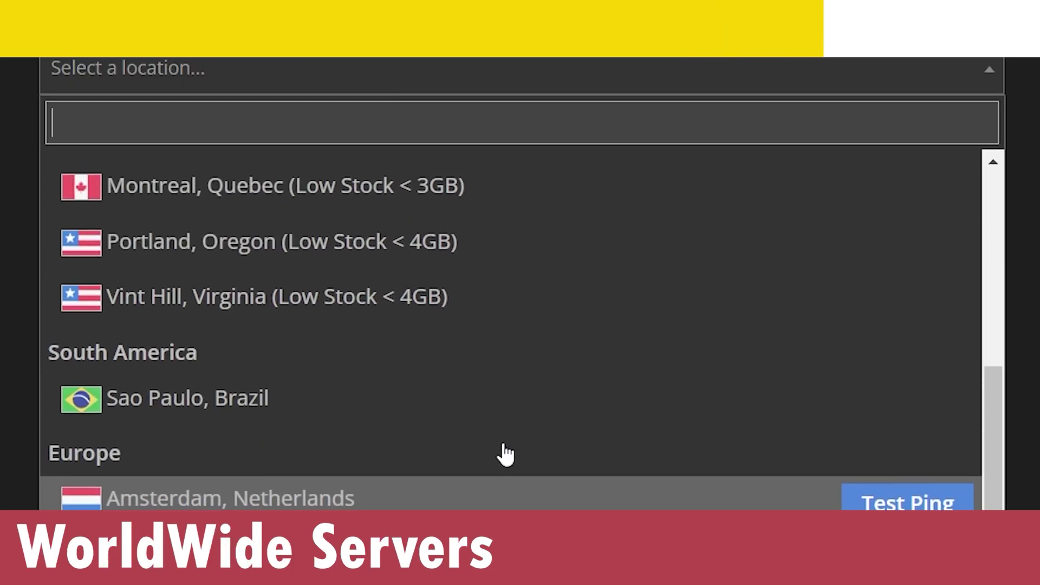
{"action": "scroll", "coordinate": [548, 399], "scroll_direction": "up", "scroll_amount": 5}
{"action": "scroll", "coordinate": [748, 214], "scroll_direction": "up", "scroll_amount": 2}
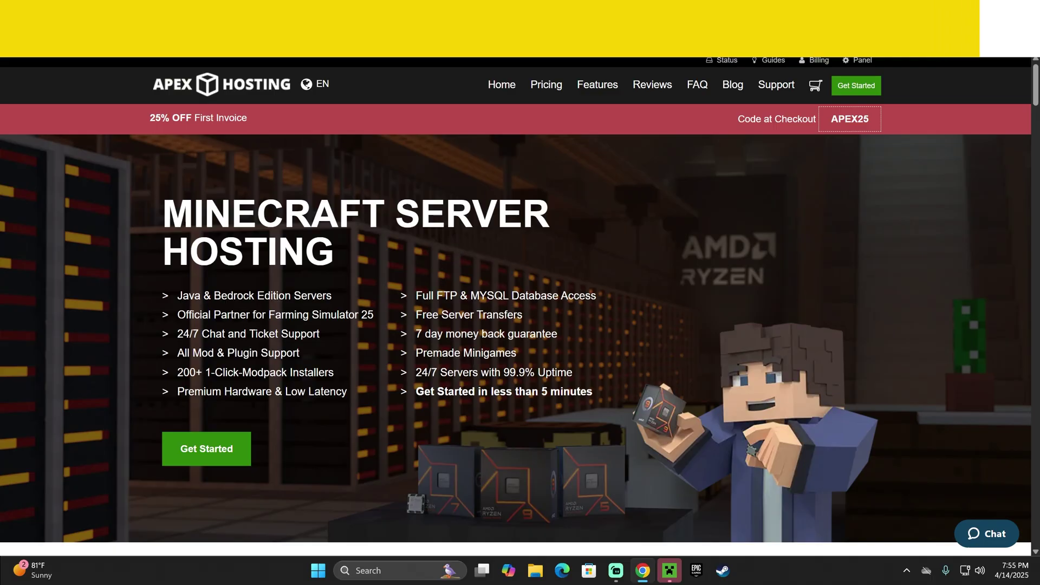
{"action": "left_click_drag", "start_coordinate": [163, 214], "coordinate": [550, 260]}
{"action": "left_click", "coordinate": [502, 256]}
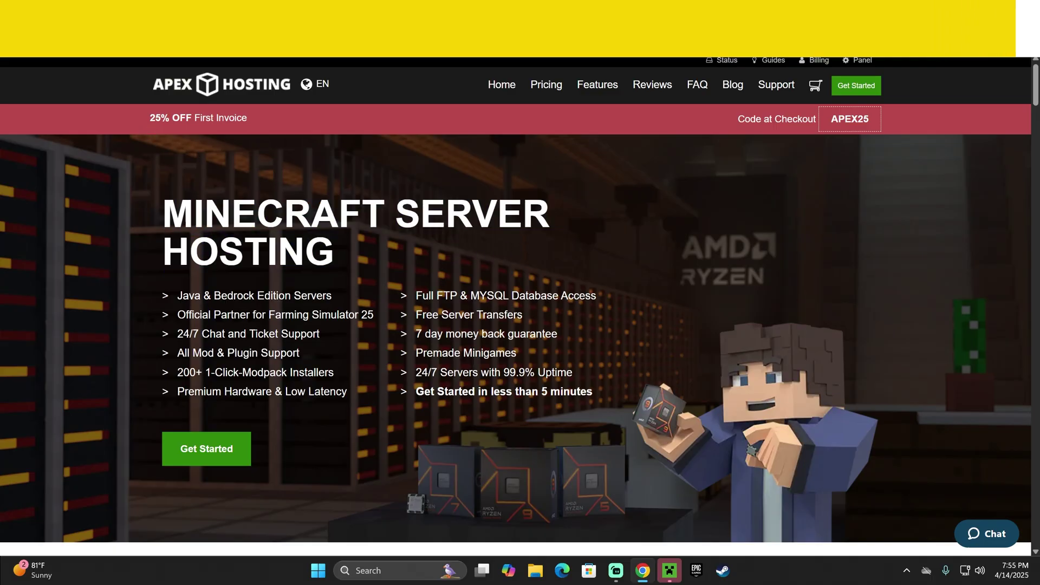
{"action": "left_click_drag", "start_coordinate": [162, 217], "coordinate": [641, 207]}
{"action": "left_click", "coordinate": [642, 203]}
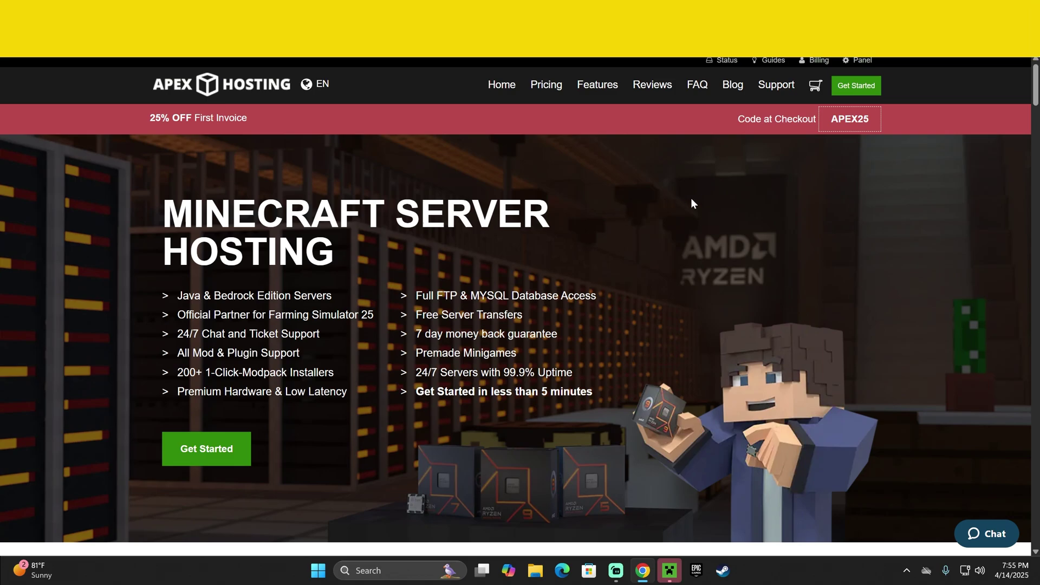
- Switch to the Minecraft Launcher and open the Java Edition installations list with Modded versions enabled
{"action": "key", "text": "alt+Tab"}
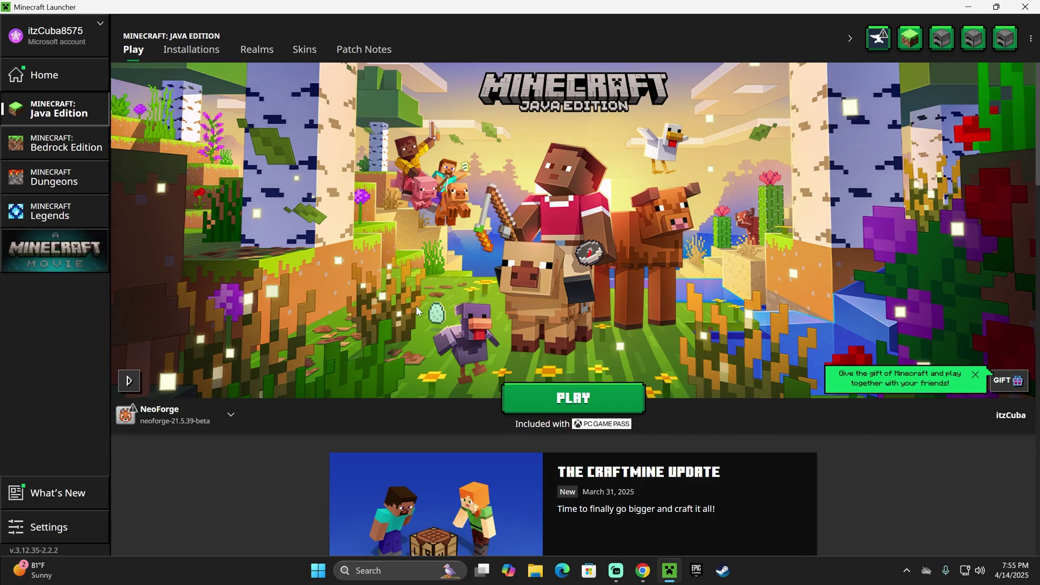
{"action": "mouse_move", "coordinate": [180, 411]}
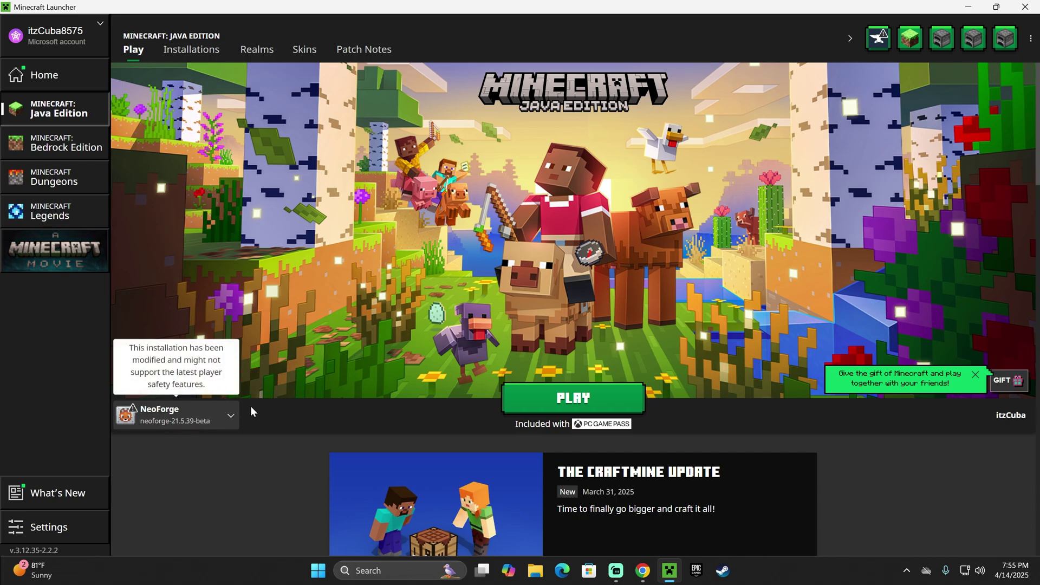
{"action": "left_click", "coordinate": [171, 50]}
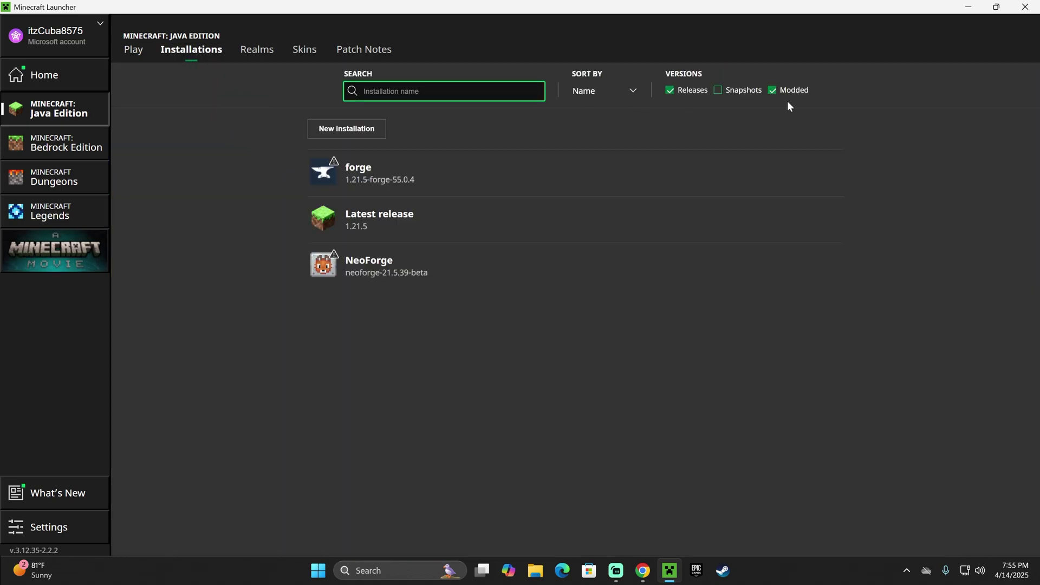
{"action": "left_click", "coordinate": [776, 90]}
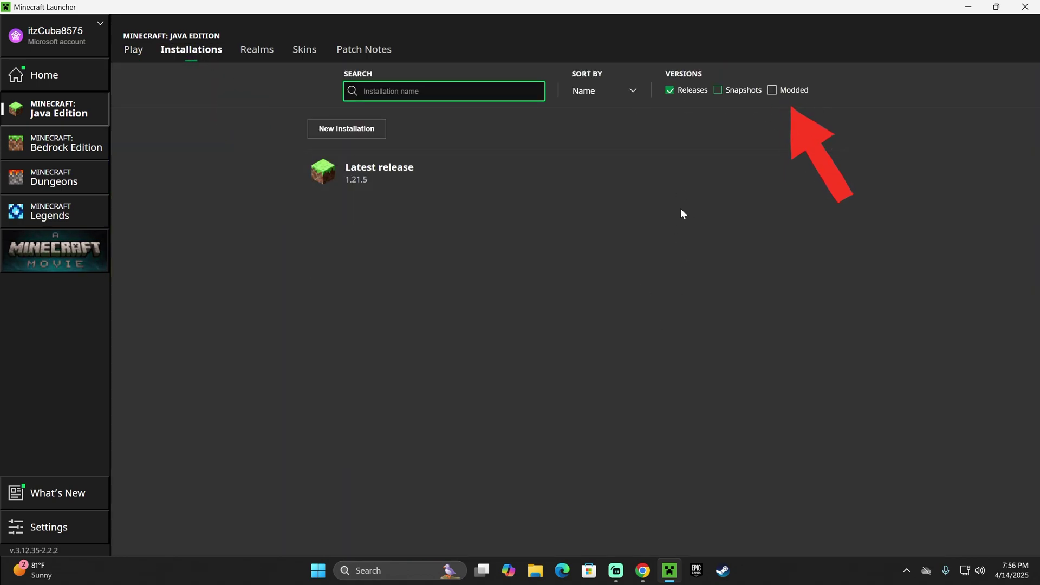
{"action": "left_click", "coordinate": [772, 90]}
{"action": "left_click", "coordinate": [773, 91]}
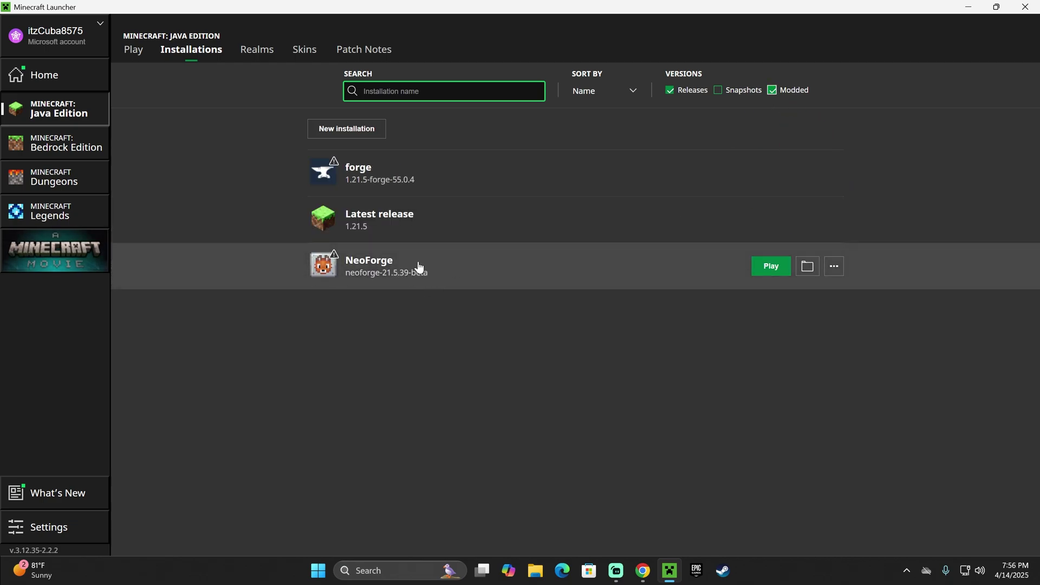
{"action": "left_click", "coordinate": [371, 133]}
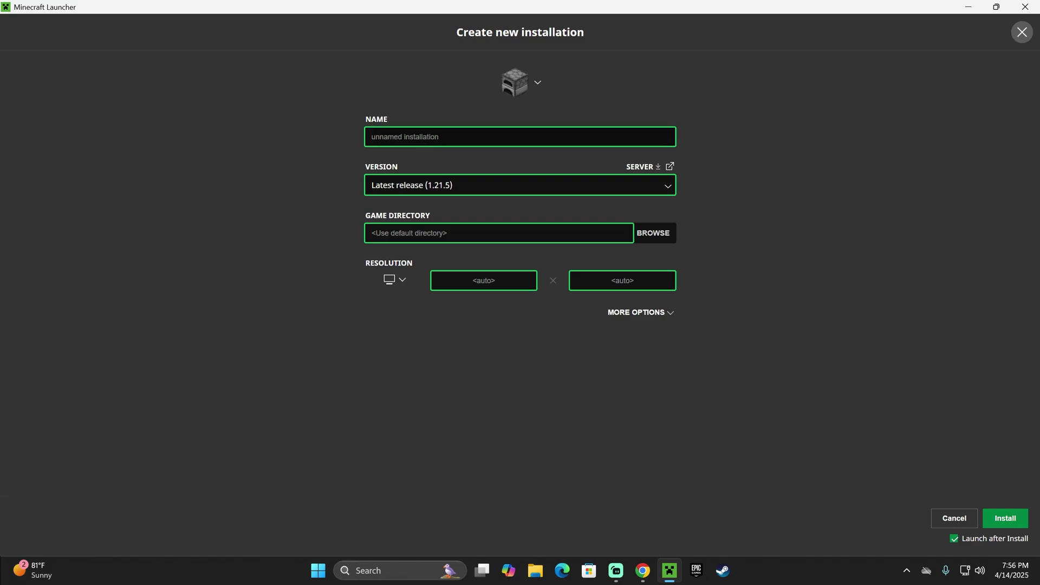
{"action": "left_click", "coordinate": [427, 187]}
{"action": "type", "text": "ne"}
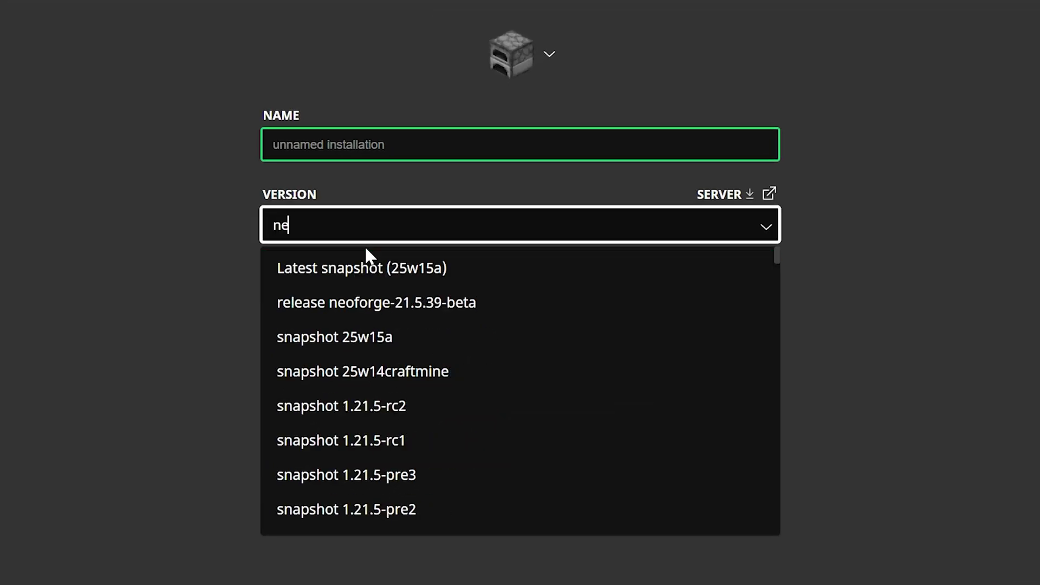
{"action": "type", "text": "o"}
{"action": "left_click", "coordinate": [392, 263]}
{"action": "left_click", "coordinate": [379, 144]}
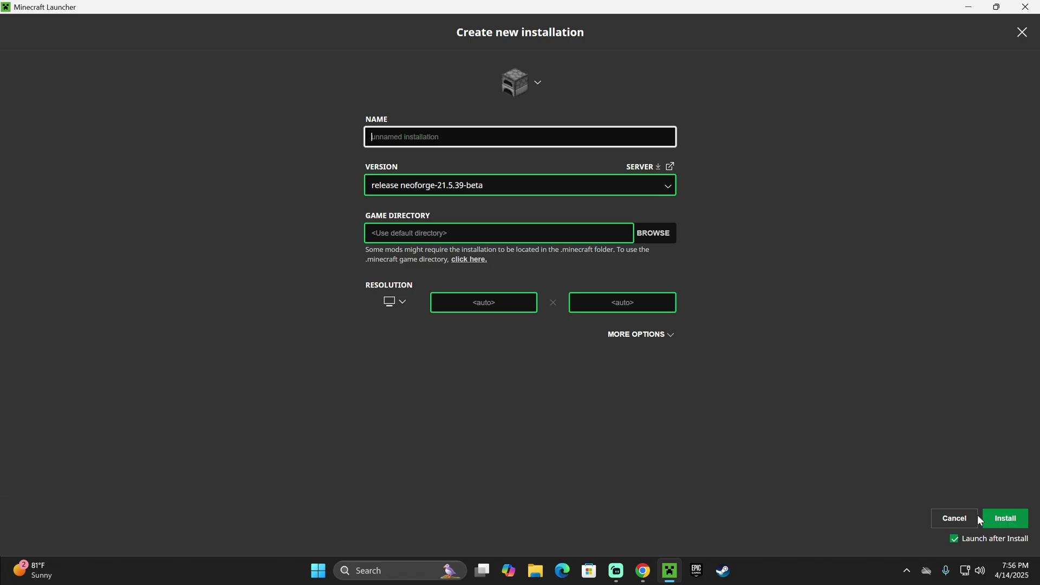
{"action": "left_click", "coordinate": [983, 519]}
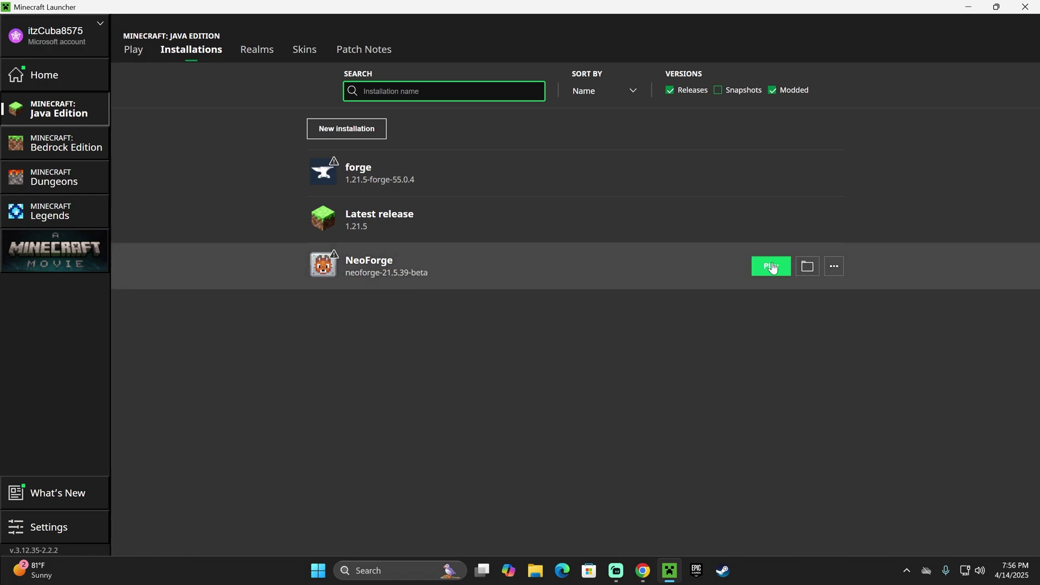
- Open the NeoForge installation's .minecraft folder, maximize its window and delete the old mods folder
{"action": "left_click", "coordinate": [808, 266]}
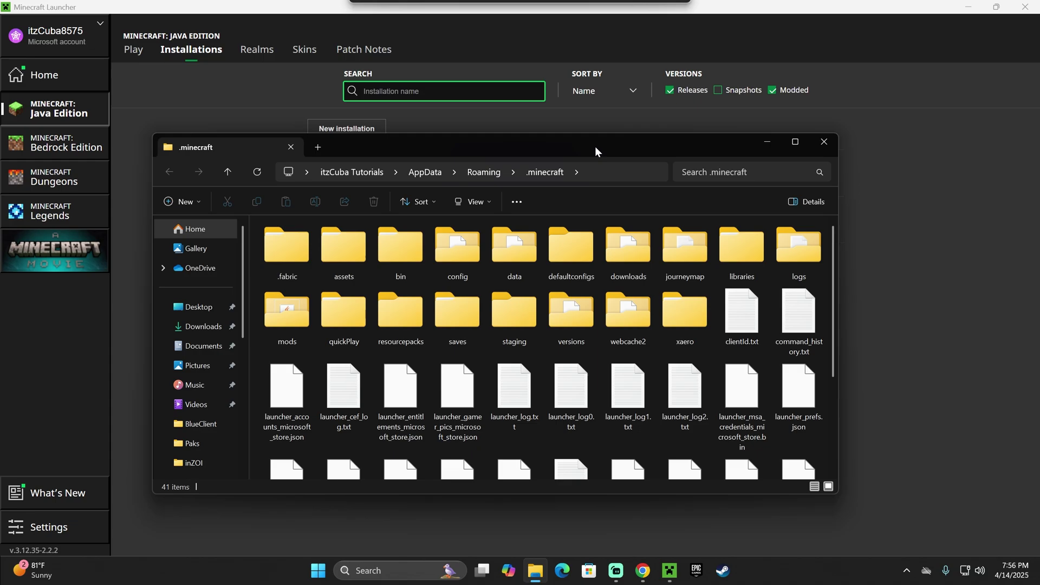
{"action": "double_click", "coordinate": [609, 202]}
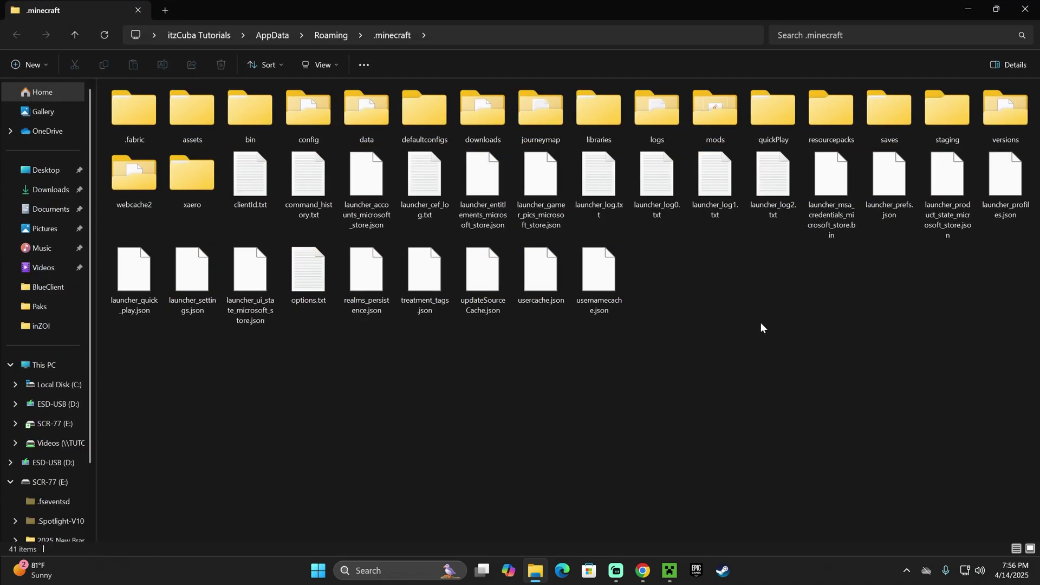
{"action": "left_click", "coordinate": [708, 107]}
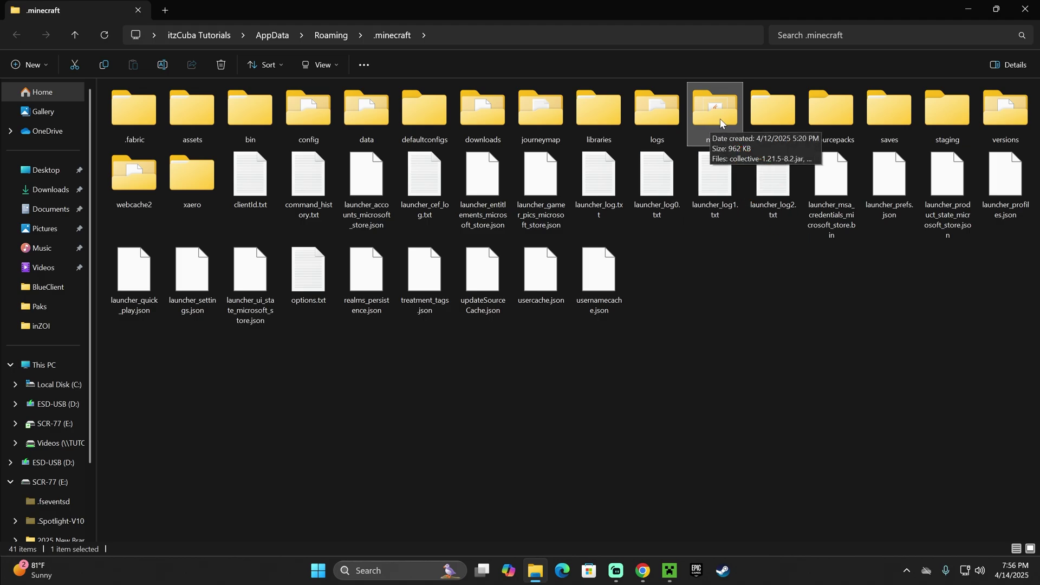
{"action": "key", "text": "Delete"}
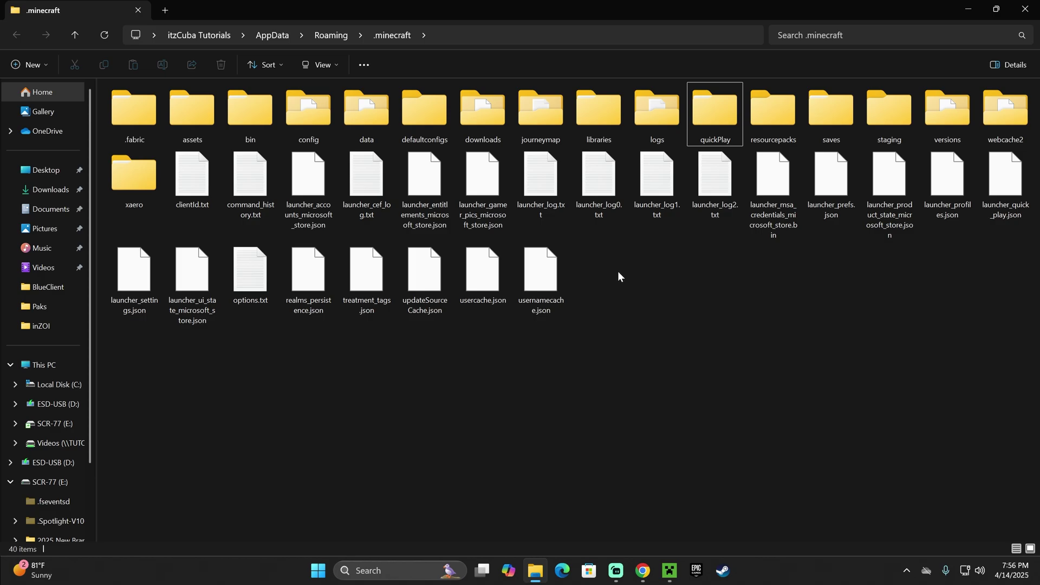
- Create a new folder named mods inside the .minecraft folder
{"action": "left_click", "coordinate": [42, 65]}
{"action": "left_click", "coordinate": [38, 86]}
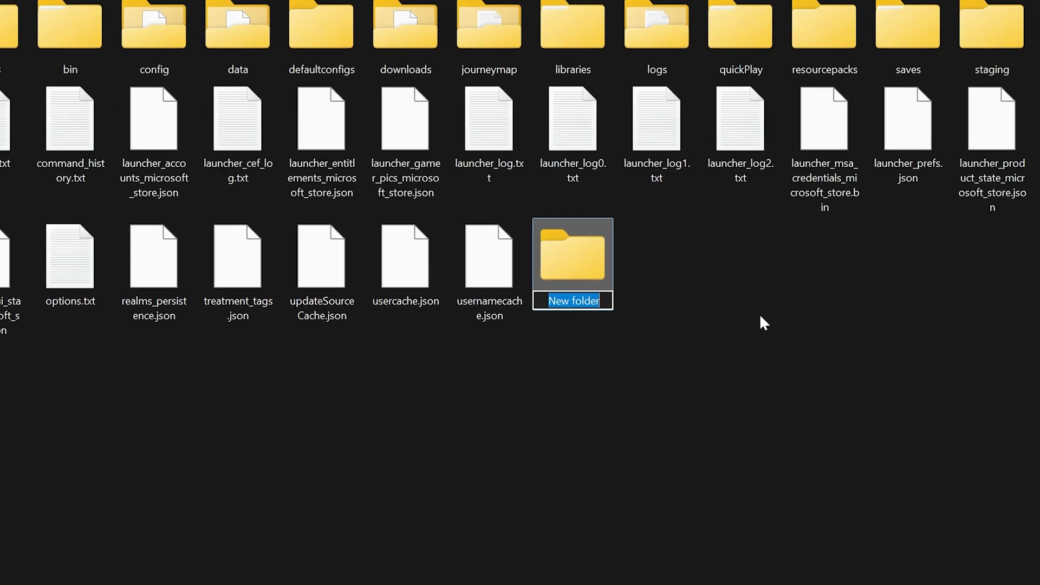
{"action": "type", "text": "mp"}
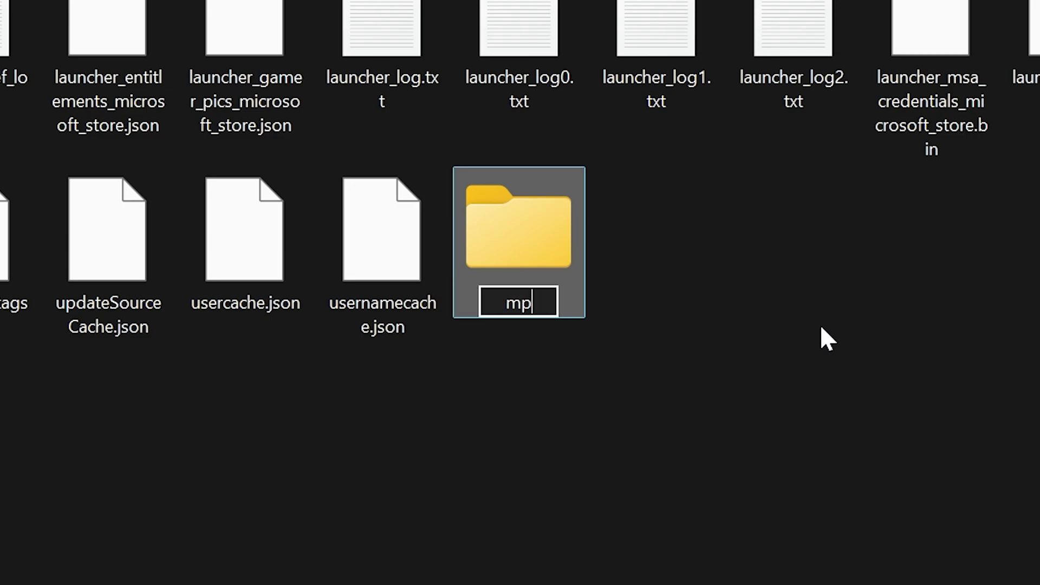
{"action": "key", "text": "BackSpace"}
{"action": "type", "text": "ods"}
{"action": "key", "text": "Return"}
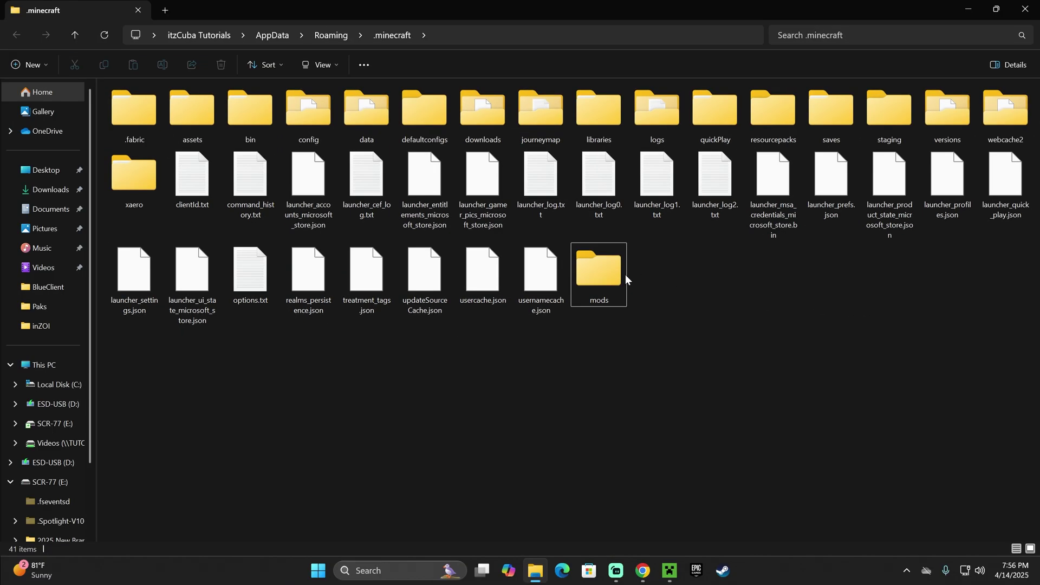
- Move DistantHorizons-neoforge-fabric-2.3.2-b-1.21.5.jar from the desktop into the new mods folder inside .minecraft
{"action": "double_click", "coordinate": [607, 270]}
{"action": "left_click_drag", "start_coordinate": [693, 282], "coordinate": [347, 145]}
{"action": "left_click_drag", "start_coordinate": [607, 10], "coordinate": [587, 271]}
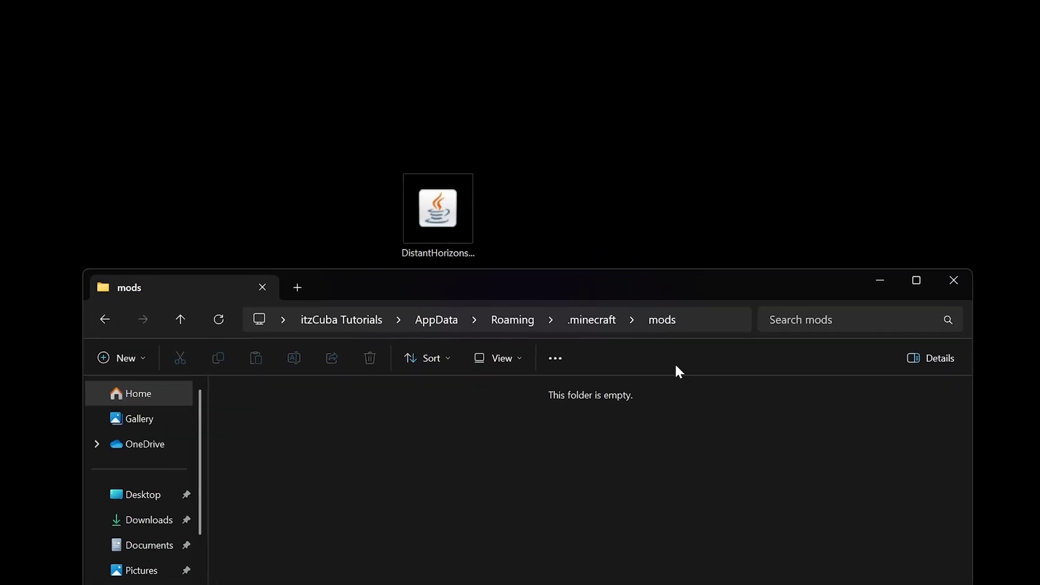
{"action": "left_click_drag", "start_coordinate": [470, 214], "coordinate": [470, 125]}
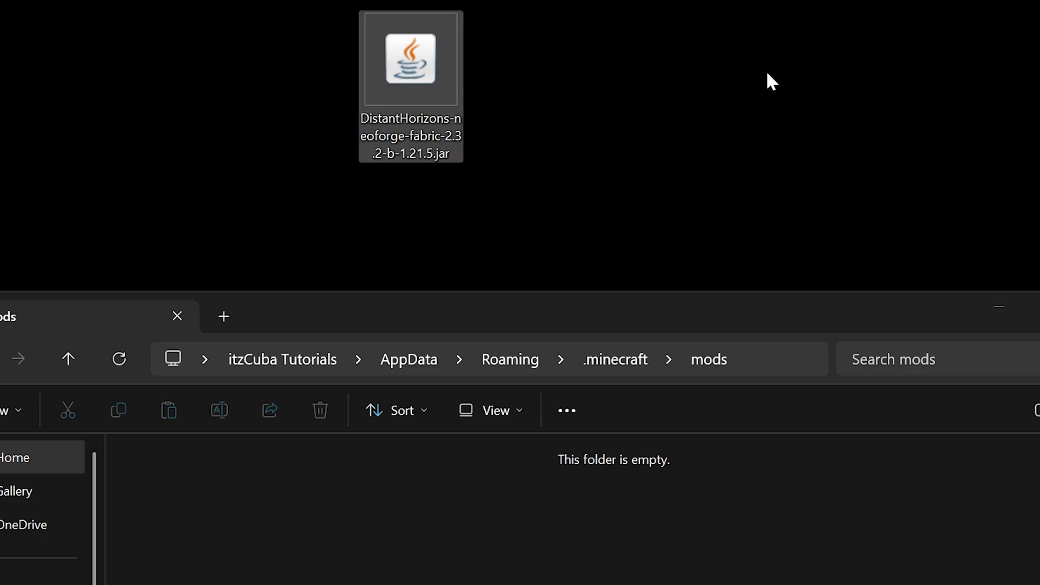
{"action": "left_click_drag", "start_coordinate": [423, 75], "coordinate": [558, 574]}
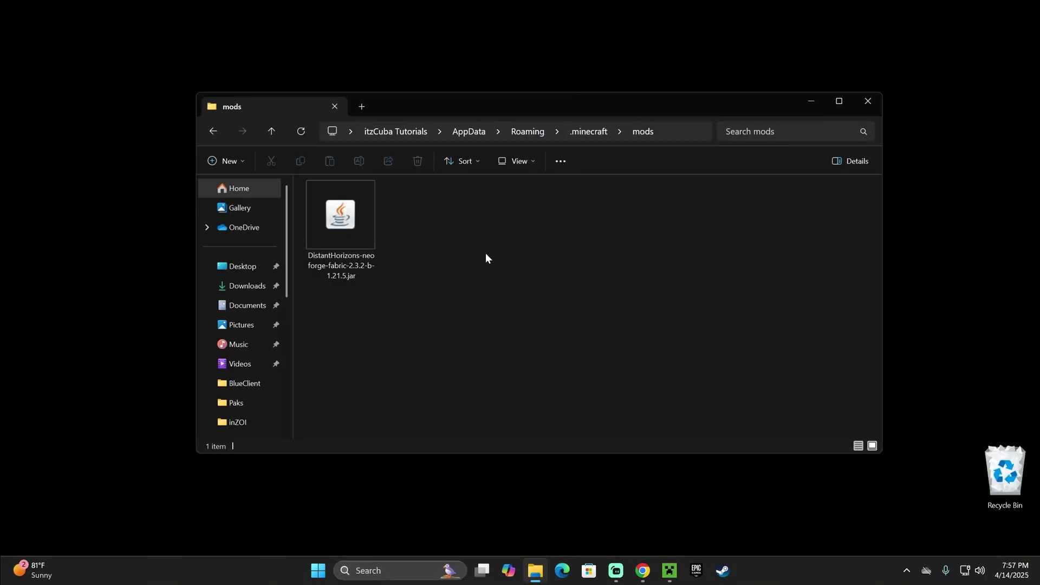
{"action": "left_click_drag", "start_coordinate": [415, 240], "coordinate": [378, 242]}
{"action": "left_click", "coordinate": [433, 220]}
- Switch to the Minecraft Launcher and start the NeoForge installation, accepting the risks and disabling further warnings for it
{"action": "key", "text": "alt+Tab"}
{"action": "left_click", "coordinate": [772, 266]}
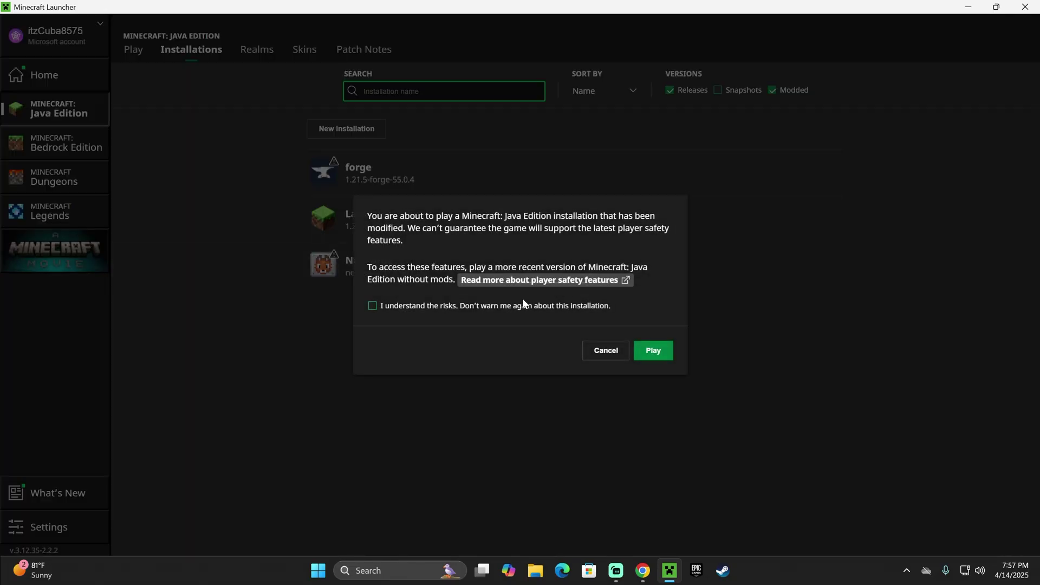
{"action": "left_click", "coordinate": [564, 307]}
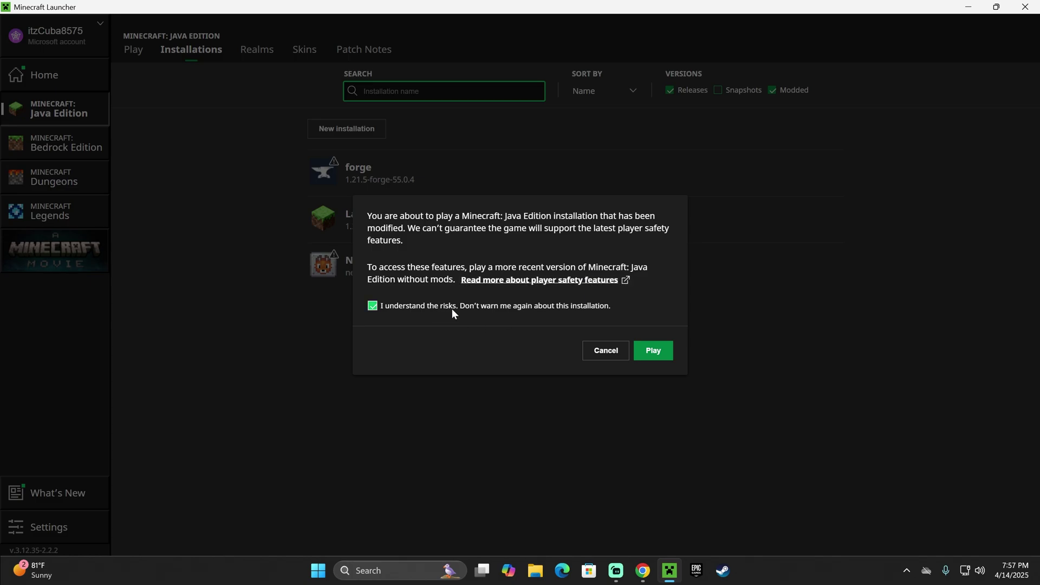
{"action": "left_click", "coordinate": [655, 351]}
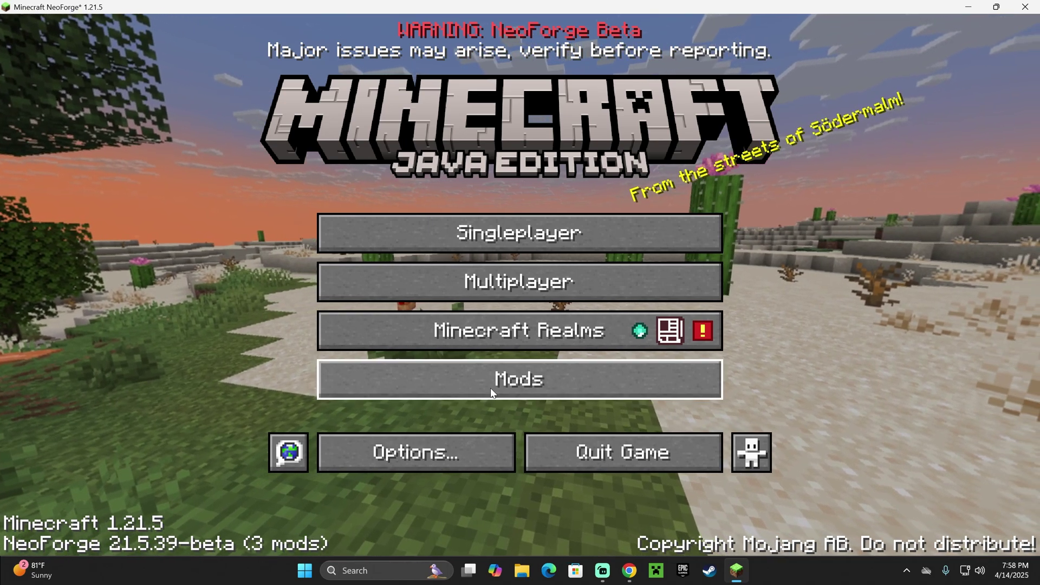
- Check the Distant Horizons entry in the game's list of mods and return to the title screen
{"action": "left_click", "coordinate": [569, 386]}
{"action": "left_click", "coordinate": [178, 217]}
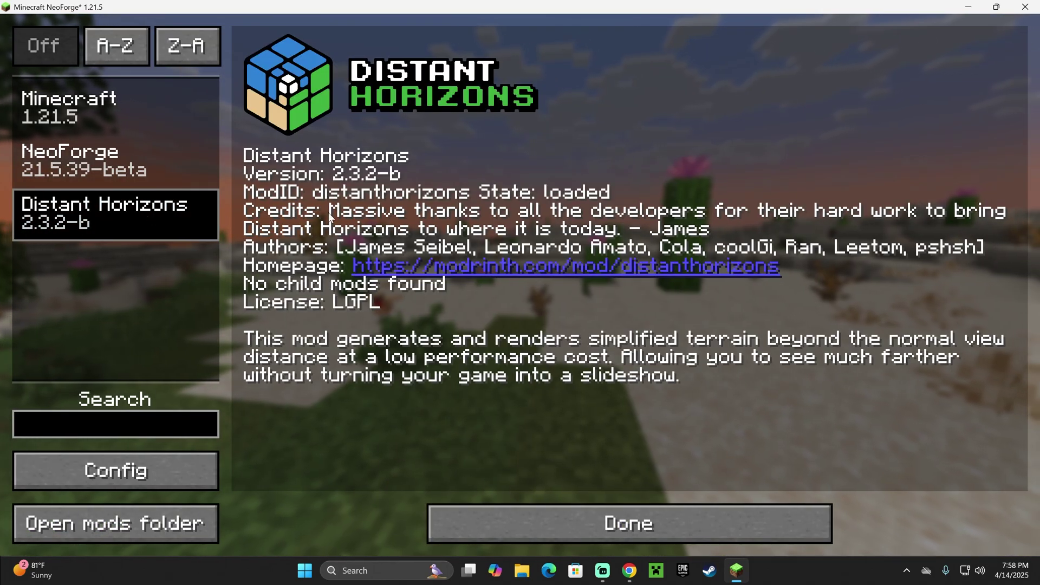
{"action": "left_click", "coordinate": [585, 512]}
- Load the existing singleplayer world named New World
{"action": "left_click", "coordinate": [583, 233]}
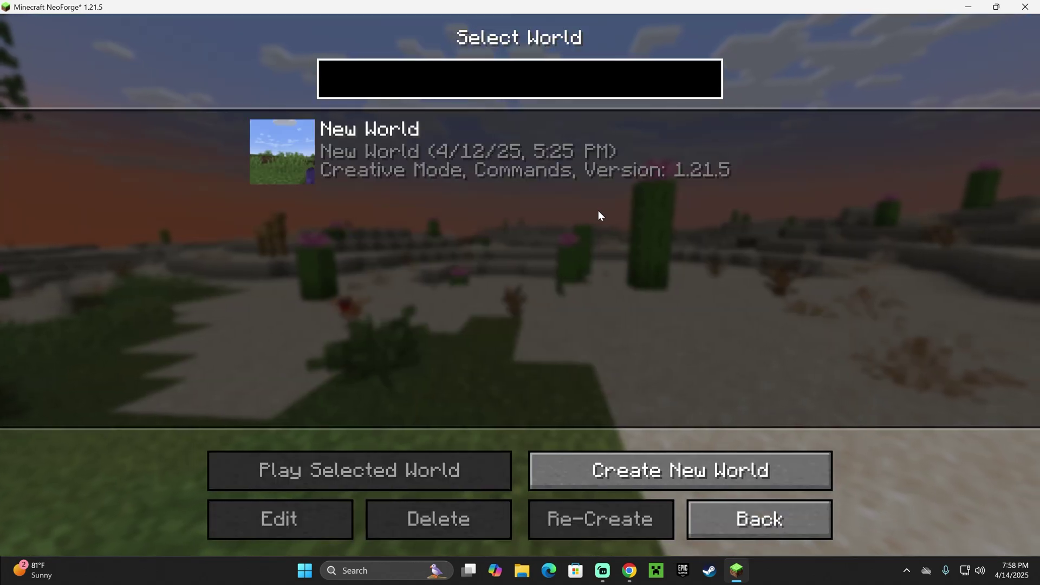
{"action": "left_click", "coordinate": [293, 157]}
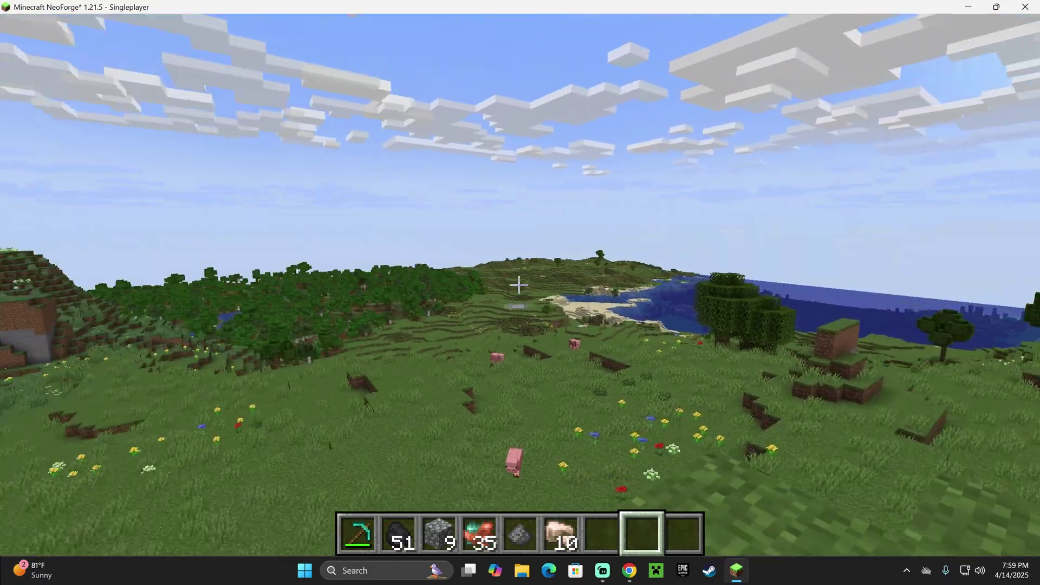
- Open the Distant Horizons config from the game options and set CPU Load to "5. I Paid For The Whole CPU"
{"action": "key", "text": "Escape"}
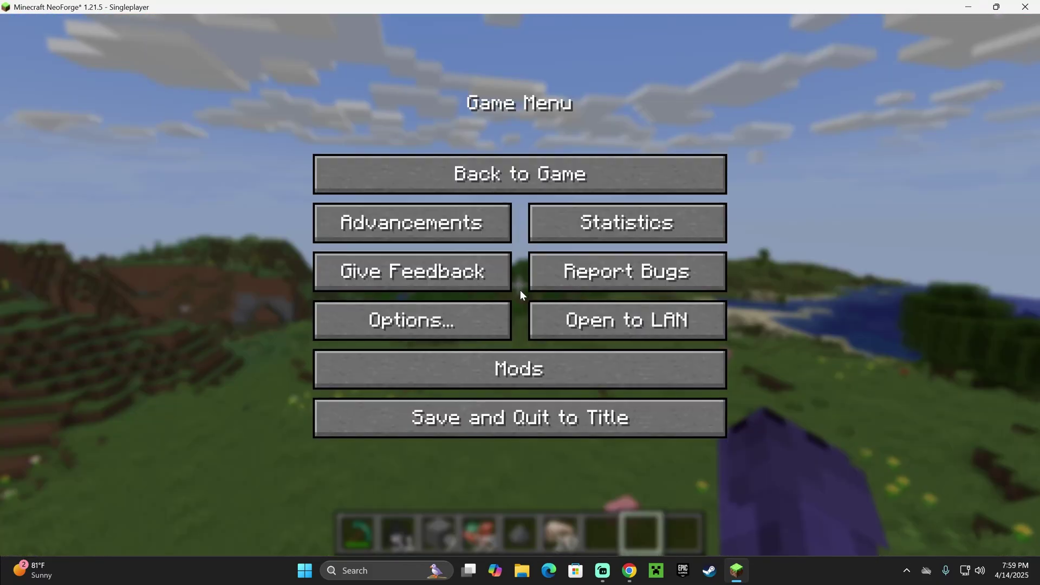
{"action": "left_click", "coordinate": [504, 315]}
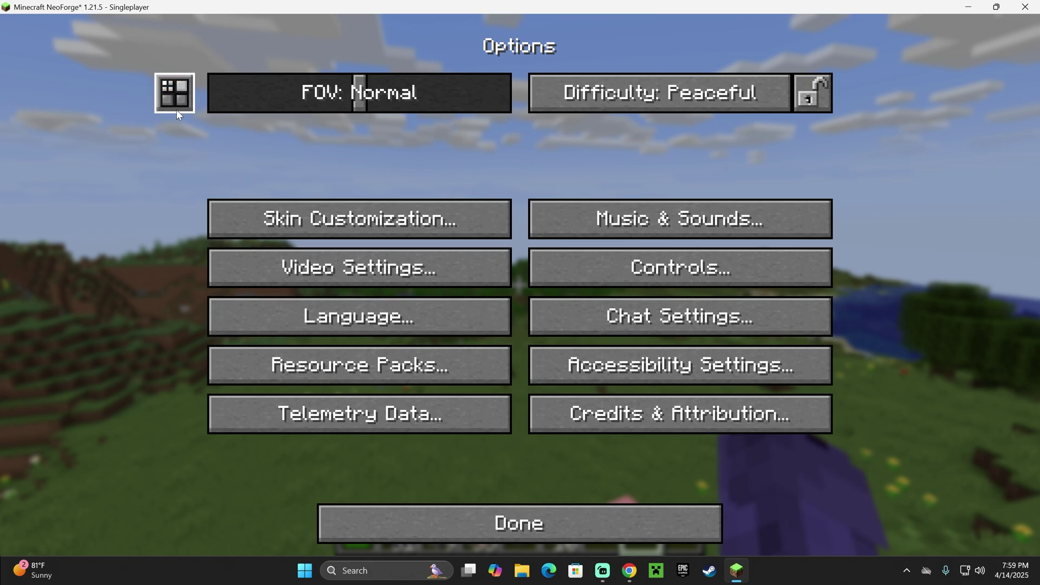
{"action": "left_click", "coordinate": [180, 96]}
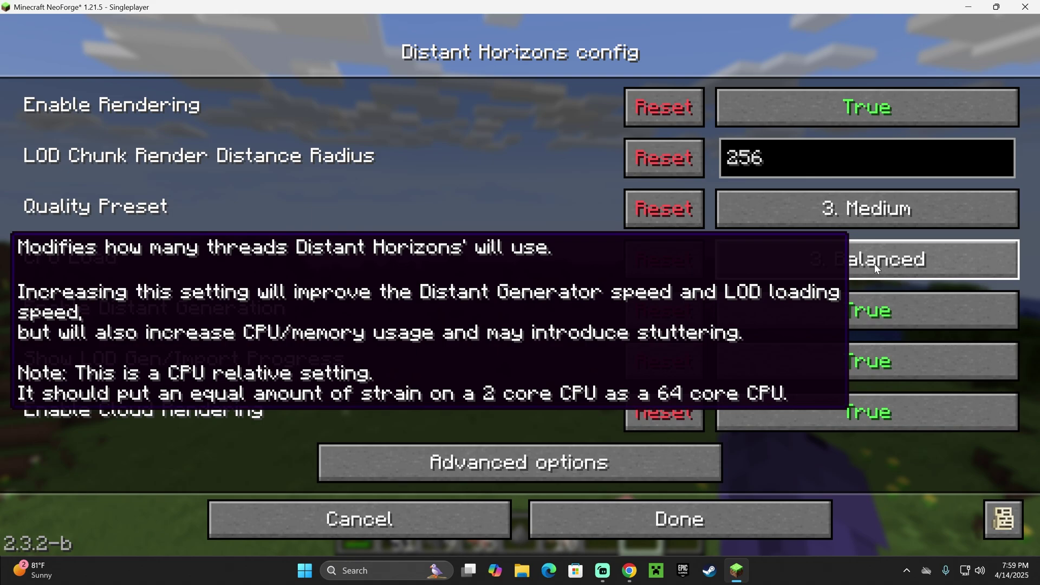
{"action": "left_click", "coordinate": [905, 264]}
{"action": "left_click", "coordinate": [850, 265]}
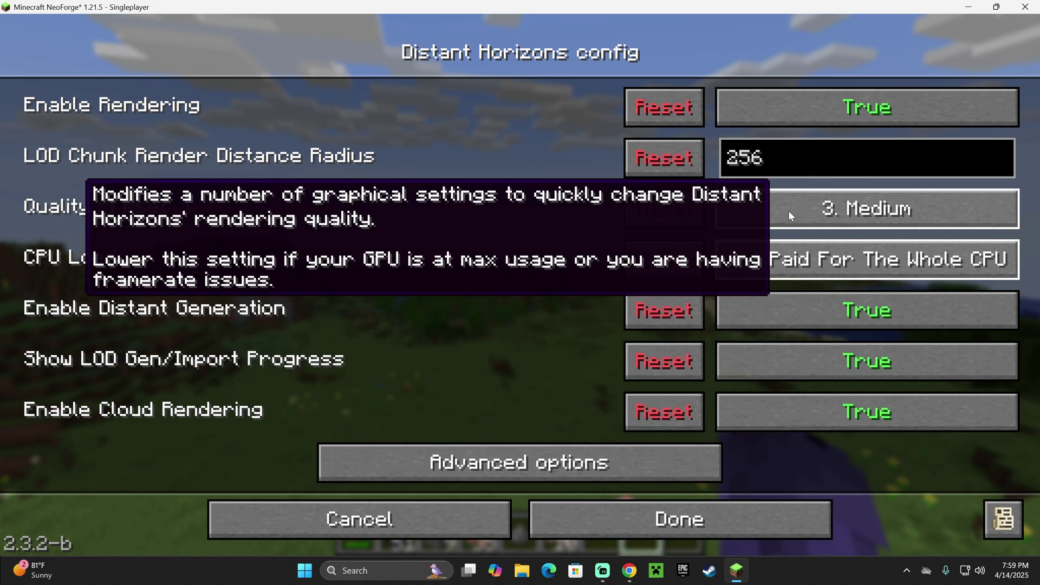
- Try the Extreme quality preset, cycle through the other presets and return Quality Preset to "3. Medium"
{"action": "left_click", "coordinate": [809, 209]}
{"action": "left_click", "coordinate": [837, 208]}
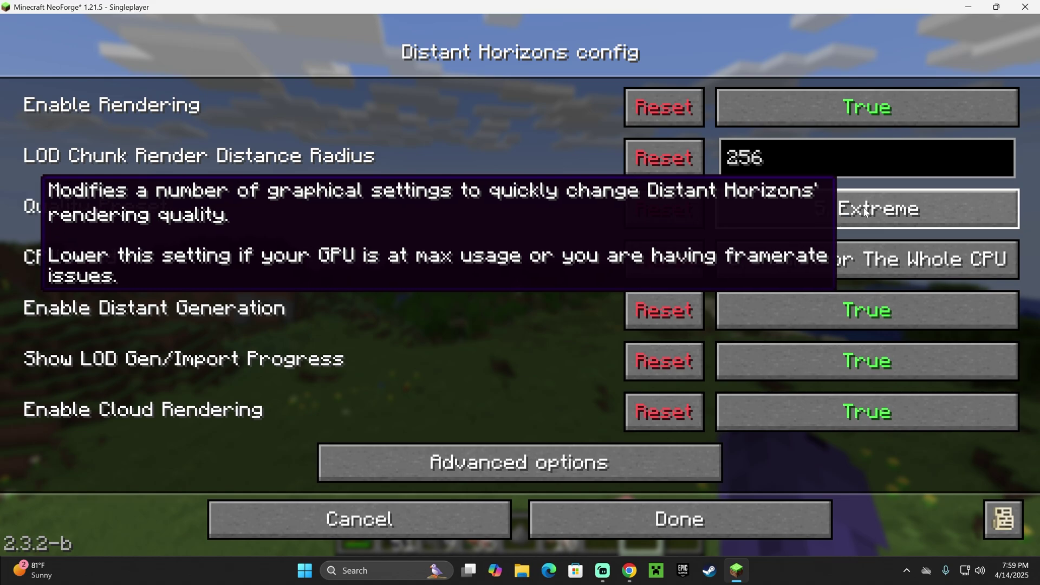
{"action": "left_click", "coordinate": [815, 210]}
{"action": "left_click", "coordinate": [821, 209]}
{"action": "left_click", "coordinate": [854, 210]}
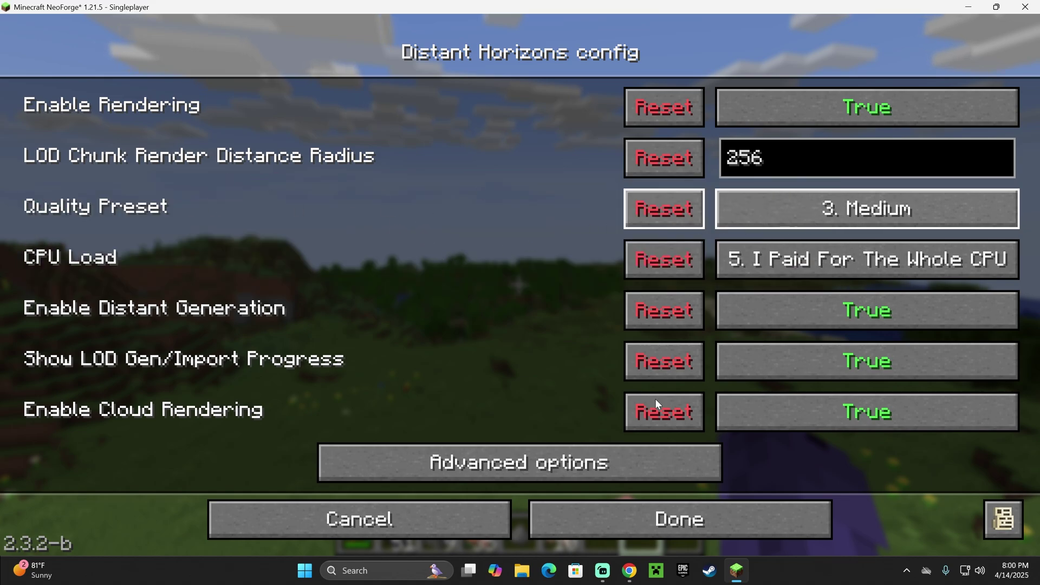
- Look at the advanced option categories of Distant Horizons and save the config
{"action": "left_click", "coordinate": [514, 464]}
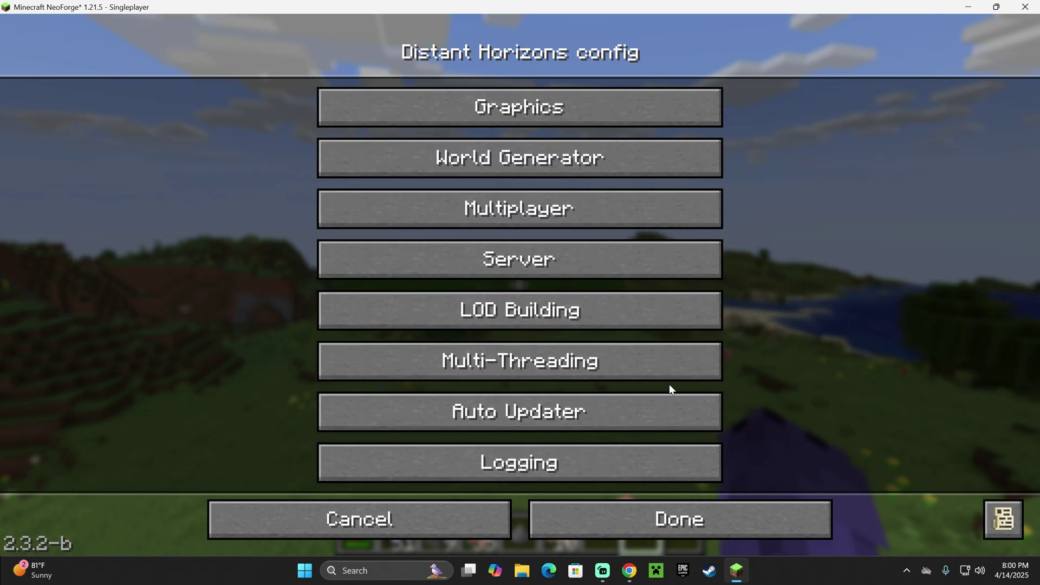
{"action": "left_click", "coordinate": [684, 518]}
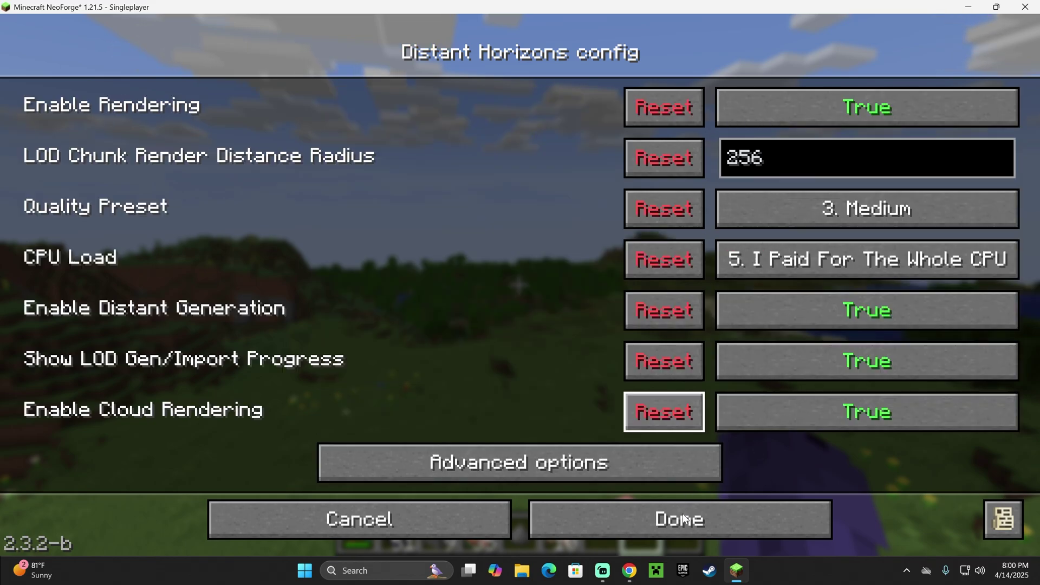
{"action": "left_click", "coordinate": [684, 519]}
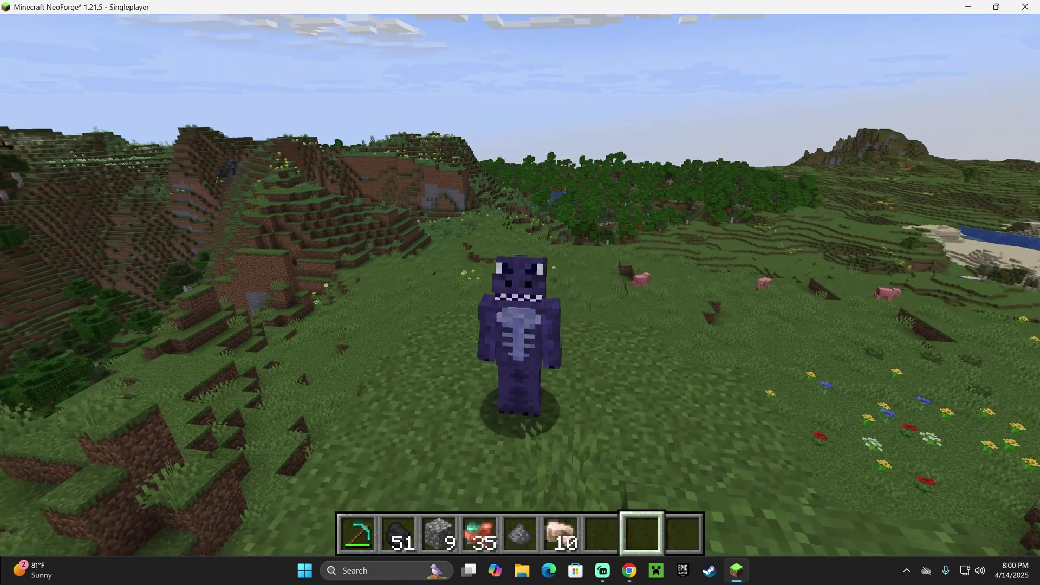